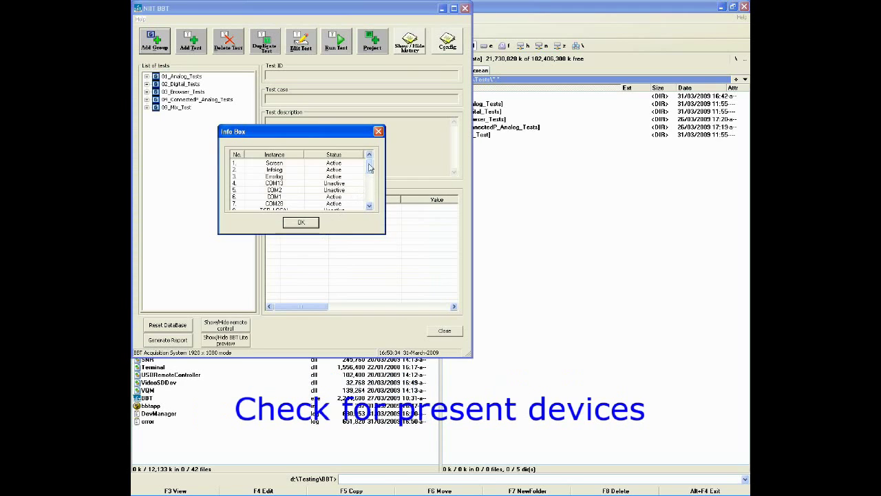
# Review the status of all listed device instances, and dismiss the information box
pyautogui.moveTo(369, 167); pyautogui.dragTo(373, 198)
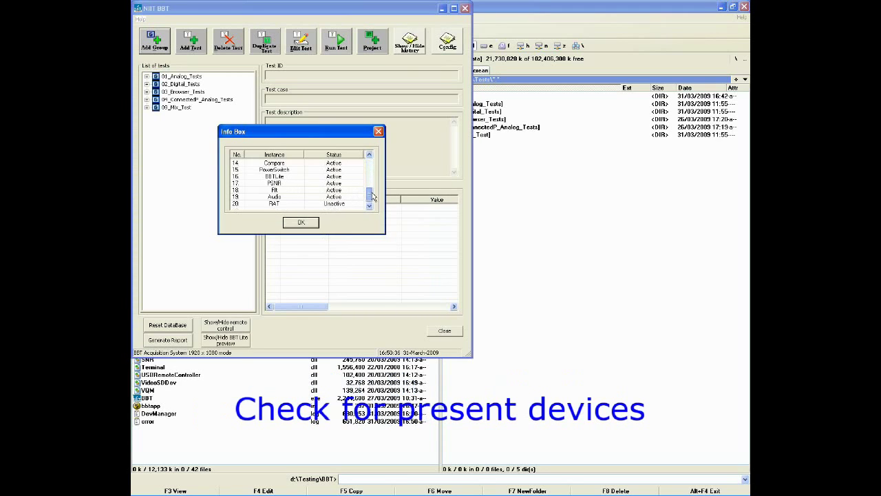
pyautogui.click(307, 223)
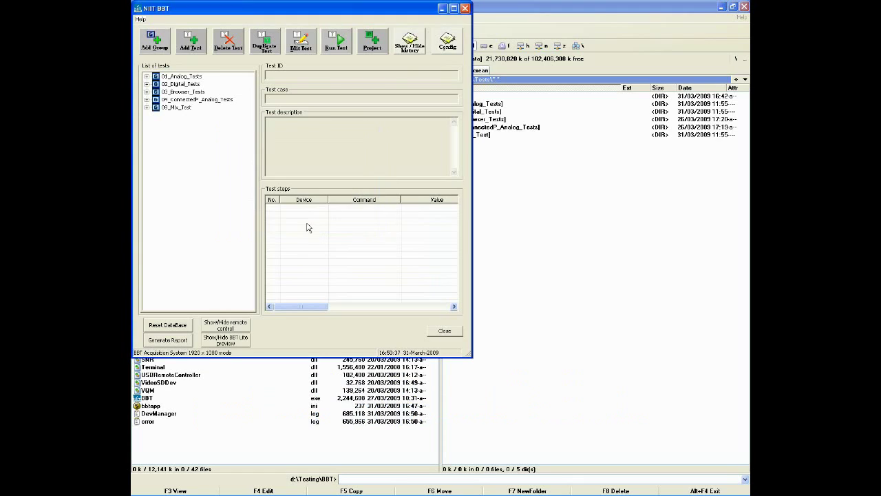
# Expand the 01_Analog_Tests, 02_Digital_Tests and 03_Browser_Tests groups, and the 06_Web subgroup in the test tree
pyautogui.click(147, 76)
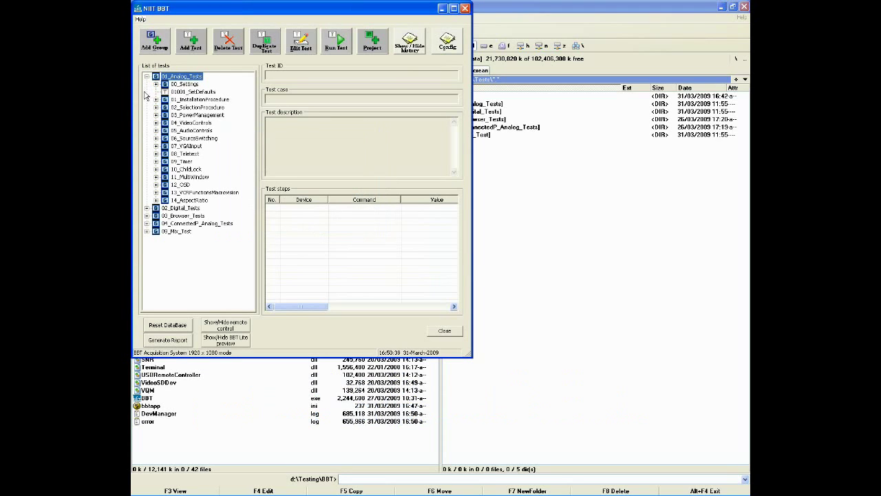
pyautogui.click(147, 208)
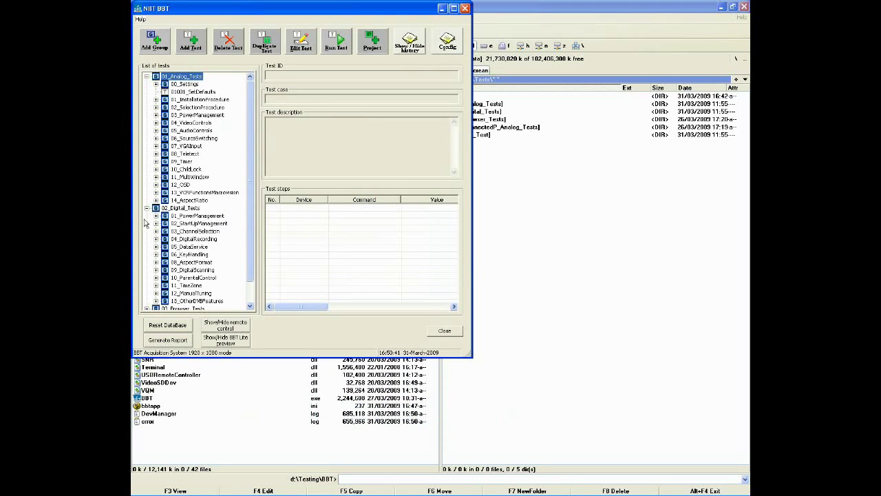
pyautogui.click(147, 308)
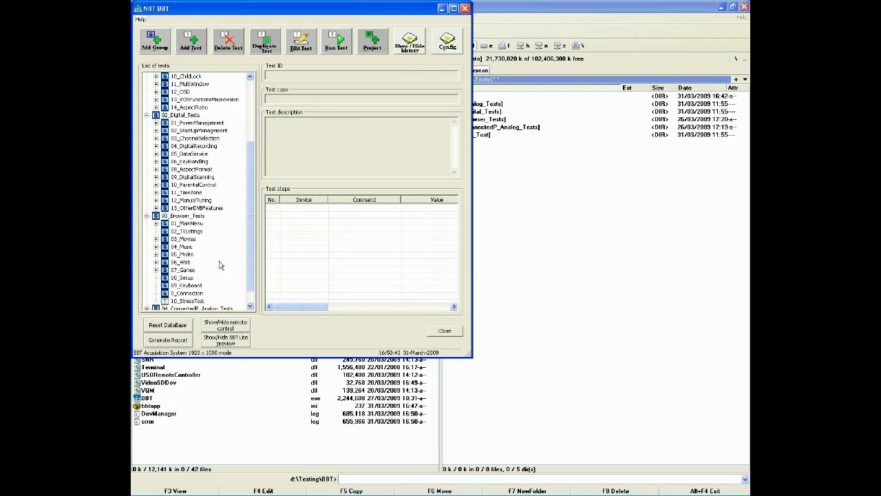
pyautogui.click(183, 262)
pyautogui.click(156, 262)
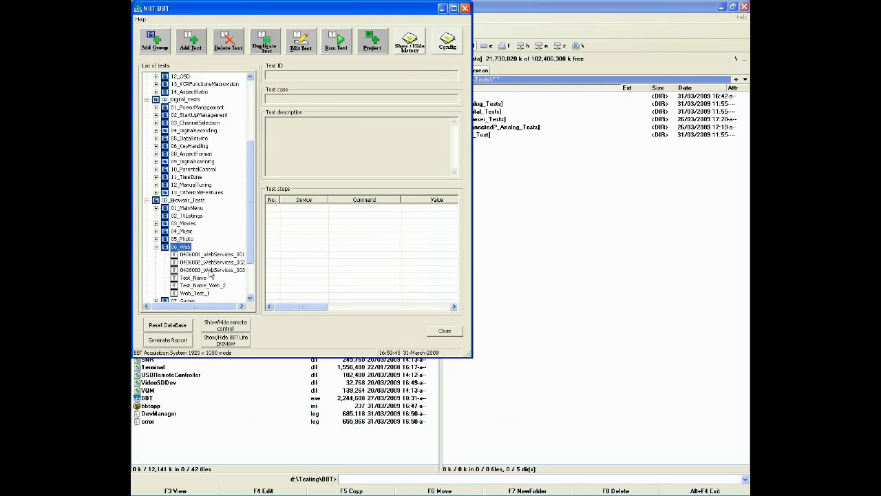
# Display test case 0406001_WebServices_001 and review its description and test steps
pyautogui.click(219, 255)
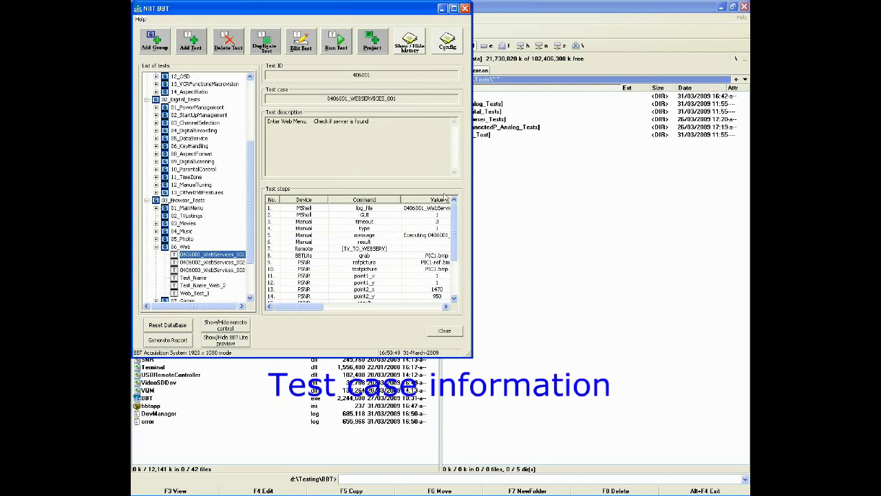
pyautogui.moveTo(455, 214)
pyautogui.mouseDown()
pyautogui.moveTo(455, 241)
pyautogui.moveTo(453, 211)
pyautogui.mouseUp()
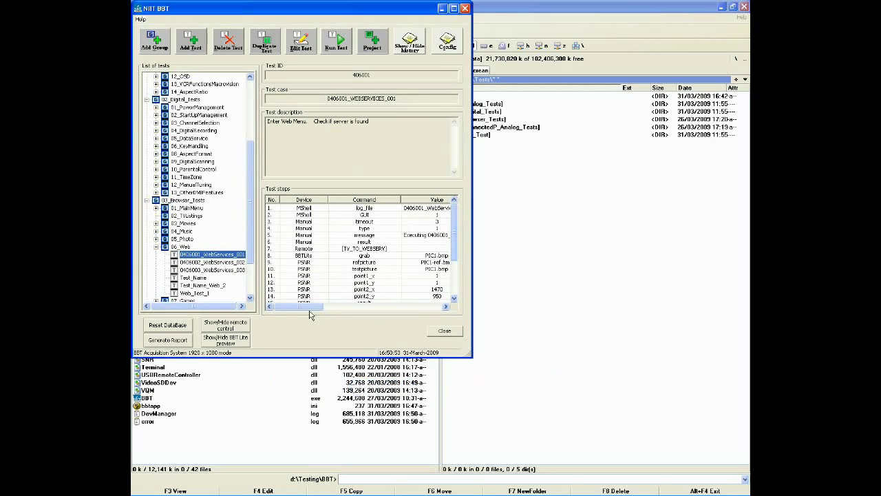
pyautogui.moveTo(300, 309)
pyautogui.mouseDown()
pyautogui.moveTo(399, 308)
pyautogui.moveTo(285, 307)
pyautogui.mouseUp()
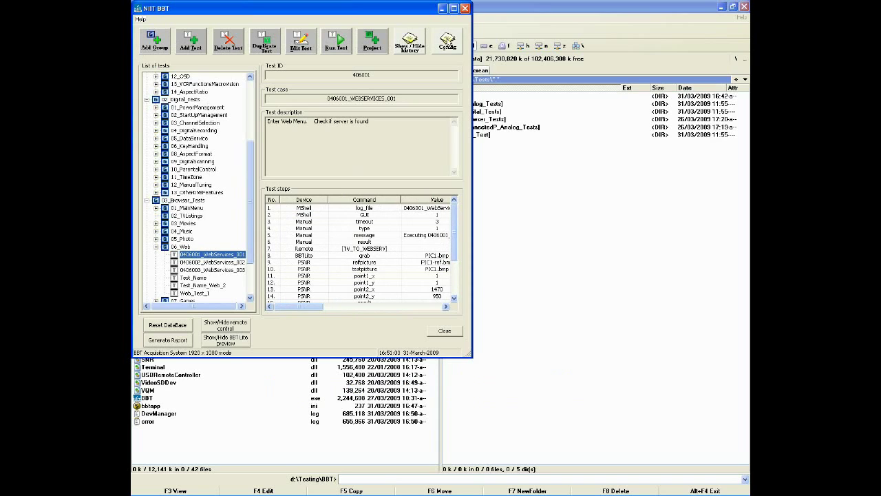
# Show the BBT Lite live preview, check it at full size, and place it enlarged clear of the main window
pyautogui.click(234, 341)
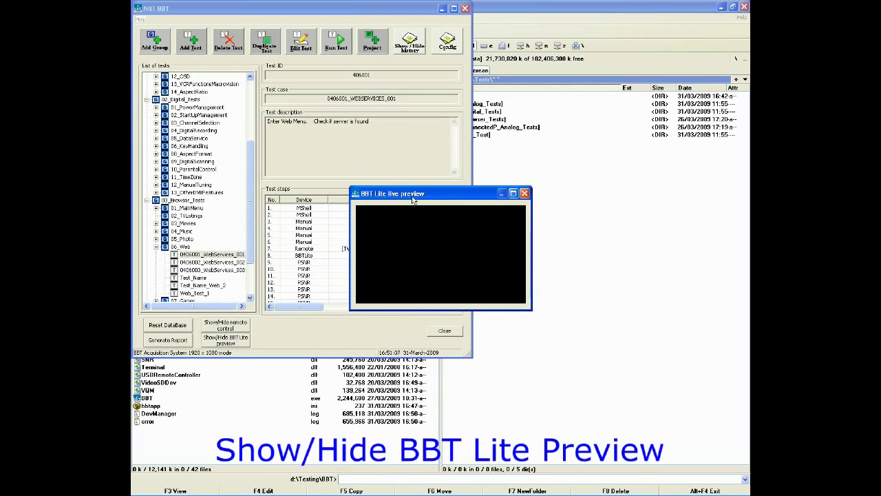
pyautogui.moveTo(420, 195); pyautogui.dragTo(432, 227)
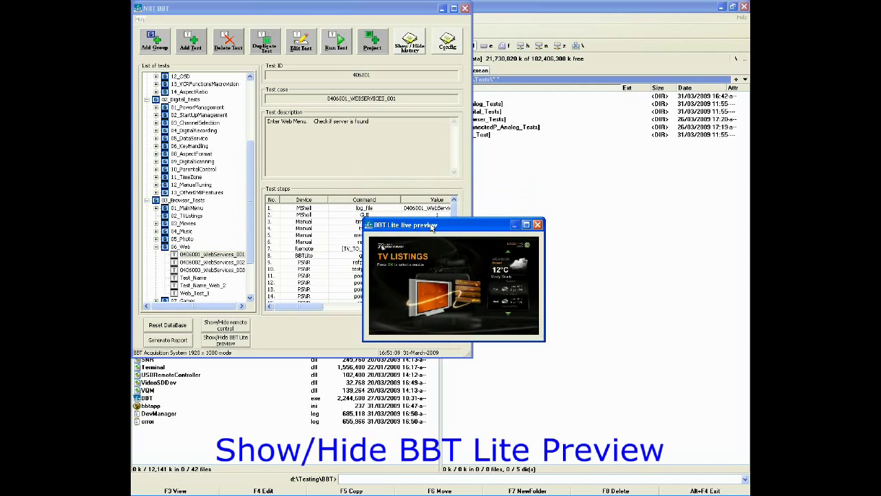
pyautogui.doubleClick(432, 227)
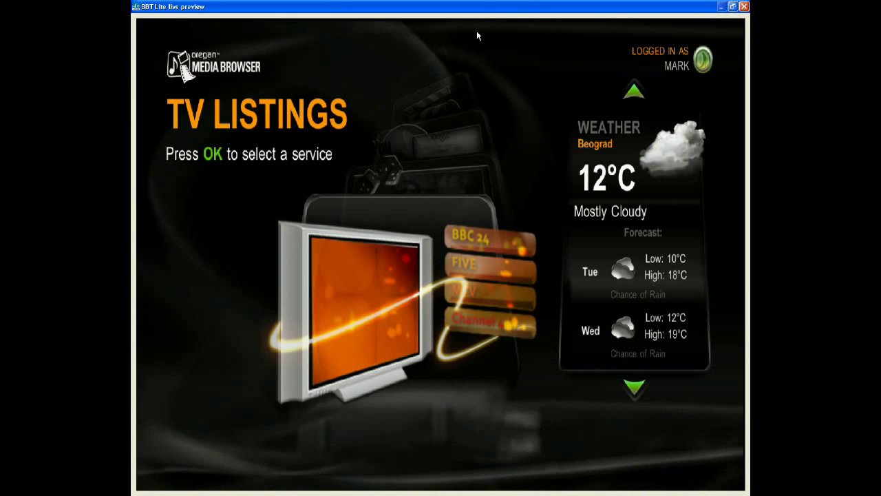
pyautogui.doubleClick(480, 10)
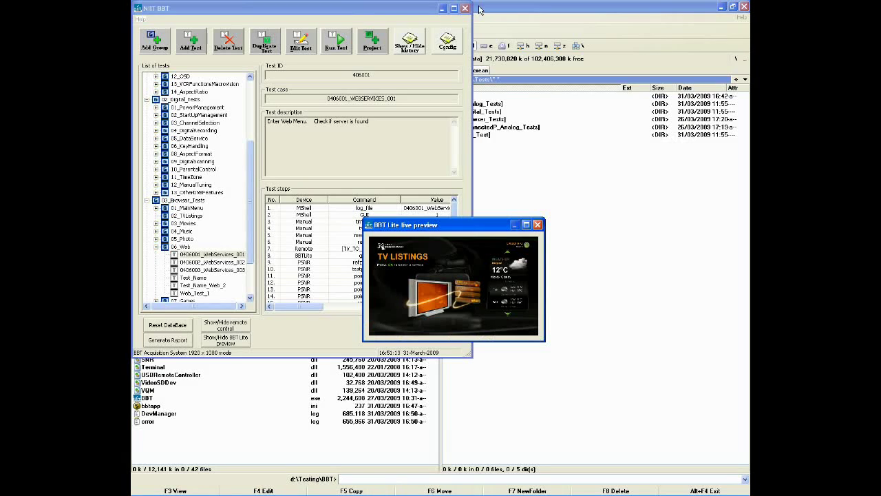
pyautogui.moveTo(441, 227); pyautogui.dragTo(484, 317)
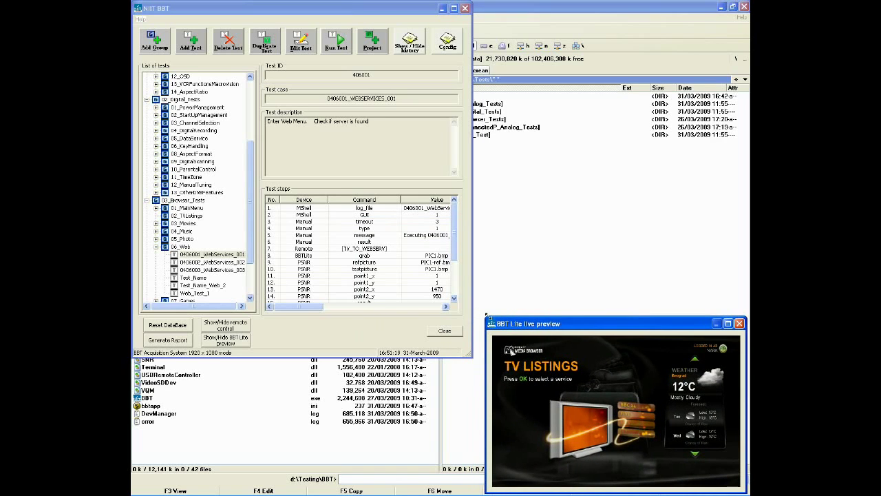
# Show the remote control, set its instance in use to Remote, and place it beside the main window
pyautogui.click(229, 328)
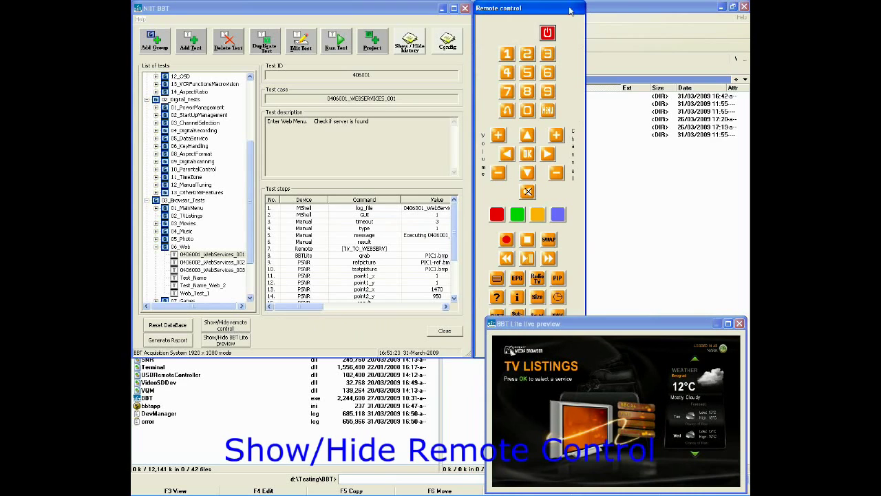
pyautogui.moveTo(562, 10); pyautogui.dragTo(441, 49)
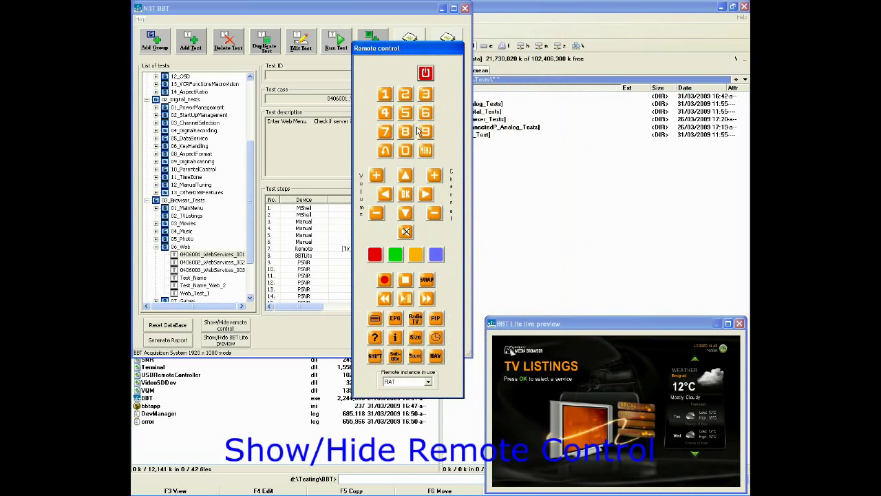
pyautogui.click(427, 381)
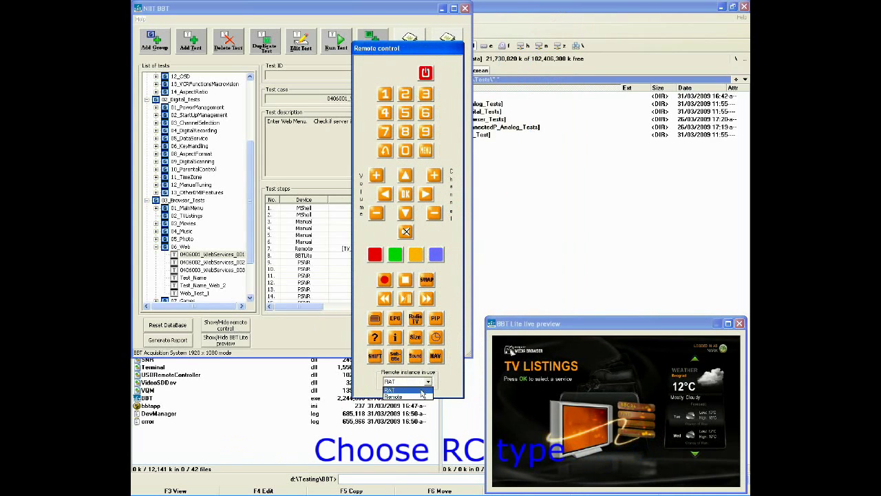
pyautogui.click(417, 398)
pyautogui.moveTo(423, 53); pyautogui.dragTo(545, 12)
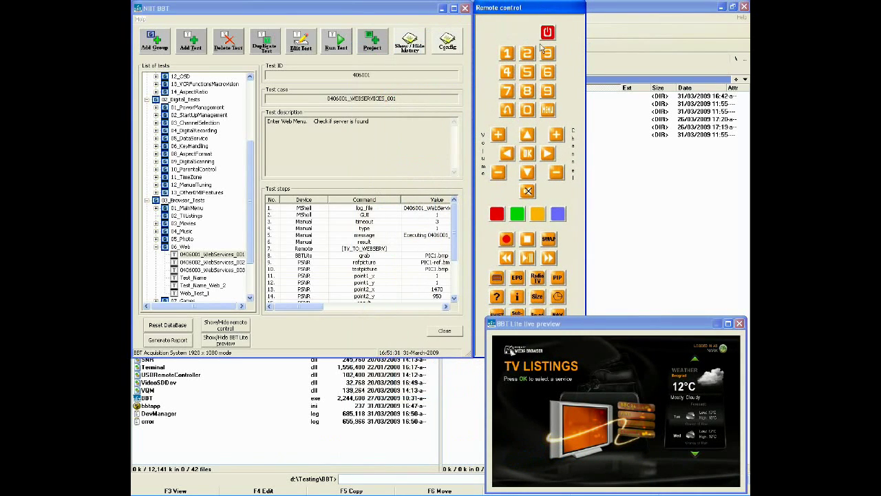
# Review the configured paths and device list, and set the LVDS mode to VESA8
pyautogui.click(453, 48)
pyautogui.moveTo(413, 63); pyautogui.dragTo(424, 89)
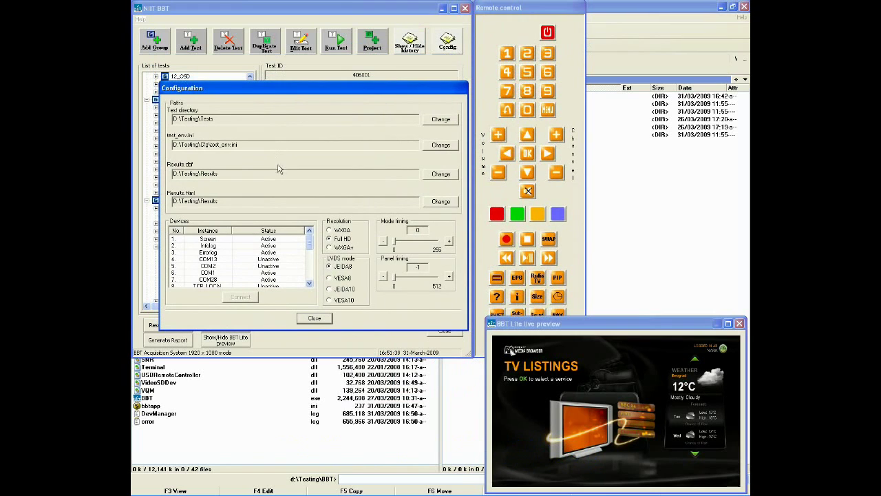
pyautogui.moveTo(310, 245)
pyautogui.mouseDown()
pyautogui.moveTo(312, 260)
pyautogui.moveTo(313, 241)
pyautogui.mouseUp()
pyautogui.click(332, 277)
pyautogui.click(324, 320)
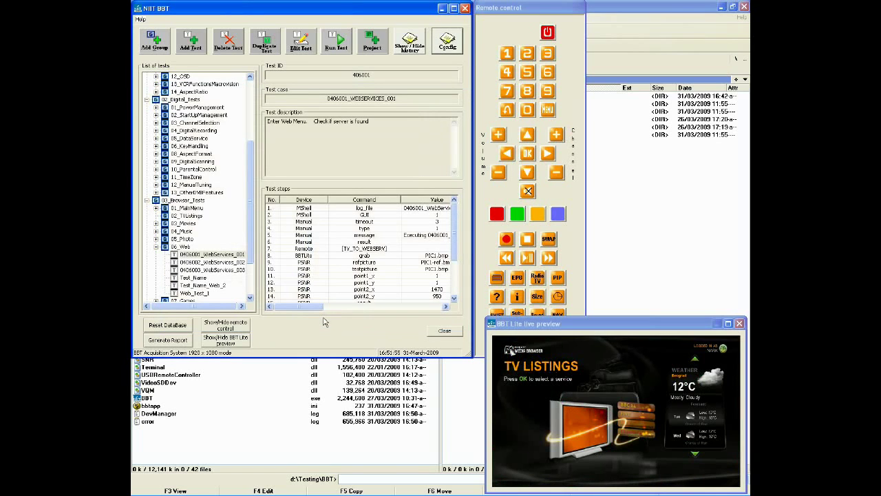
# Examine the test results history with its result filters and list options, and close it
pyautogui.click(415, 50)
pyautogui.moveTo(388, 35); pyautogui.dragTo(417, 340)
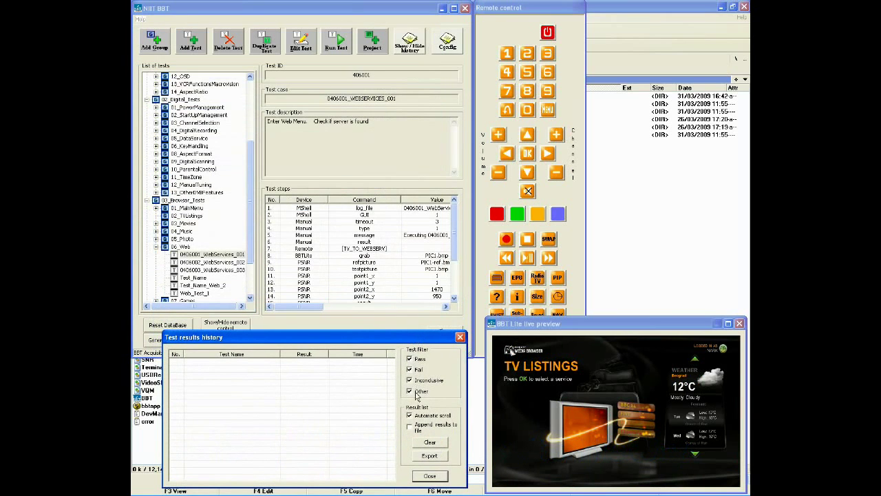
pyautogui.click(429, 476)
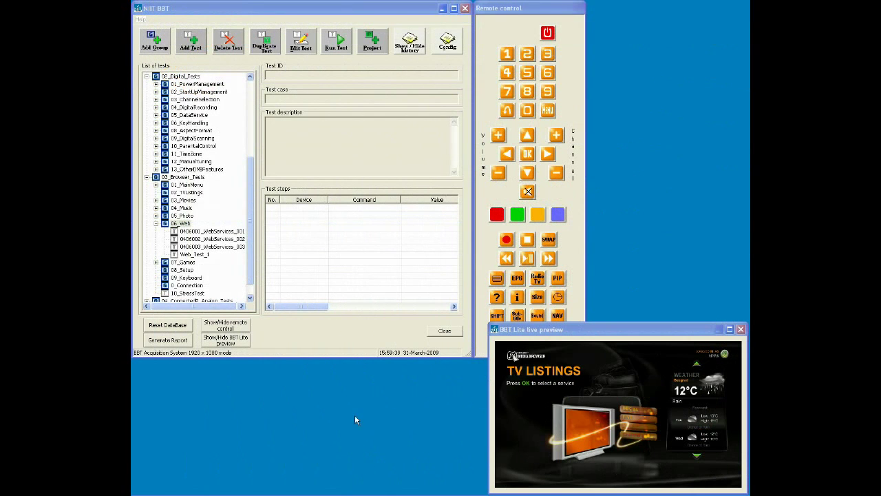
# Add a test to the 06_Web group with the name "Test Name" and the description "Test Description"
pyautogui.rightClick(184, 224)
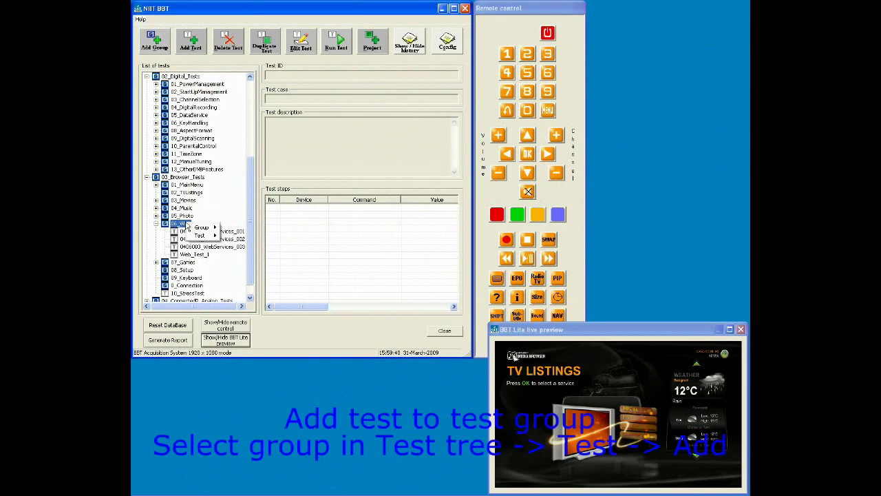
pyautogui.moveTo(205, 229)
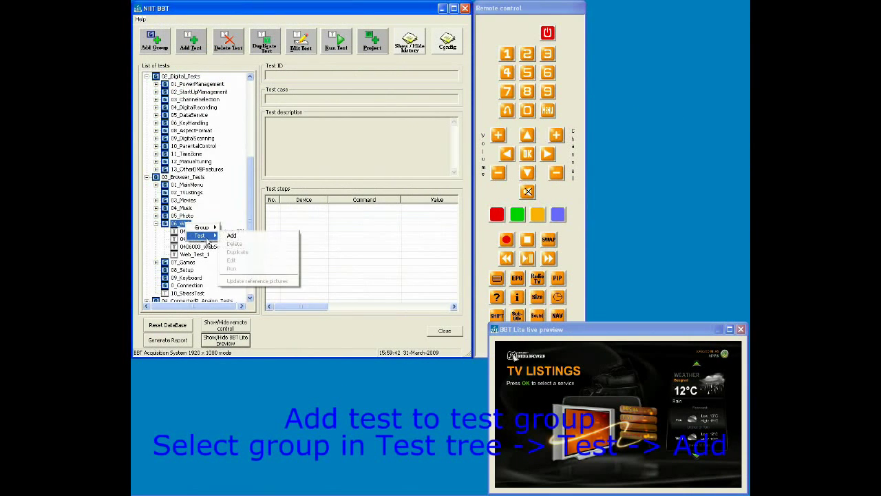
pyautogui.click(234, 237)
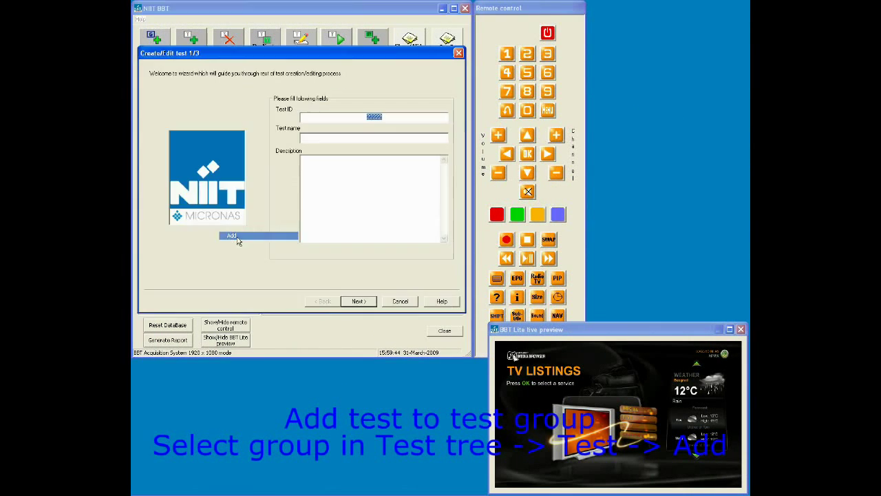
pyautogui.click(370, 138)
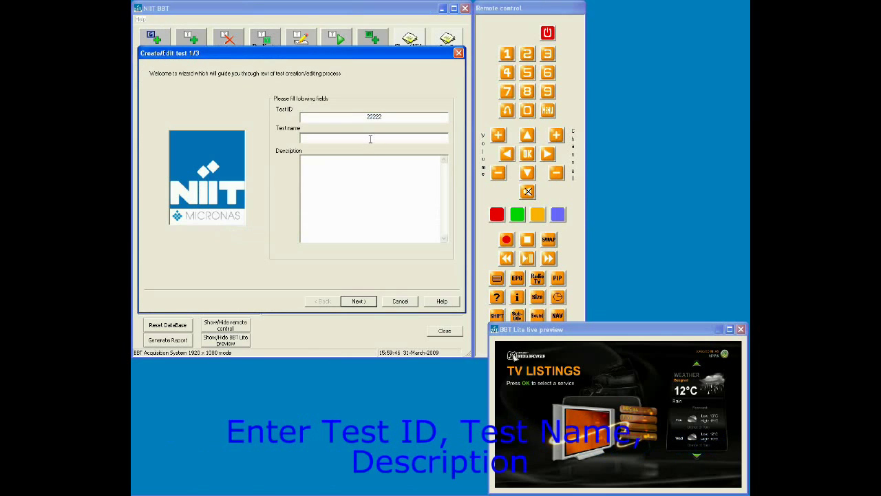
pyautogui.write('Test Nam')
pyautogui.write('scriptio')
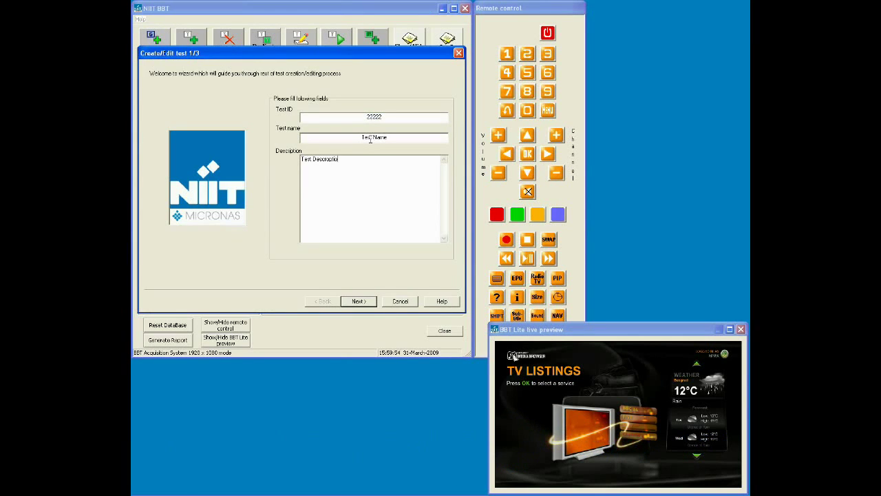
pyautogui.click(364, 305)
# Add a first test step for the Remote device with the RIGHT command and a delay of 3000
pyautogui.click(267, 92)
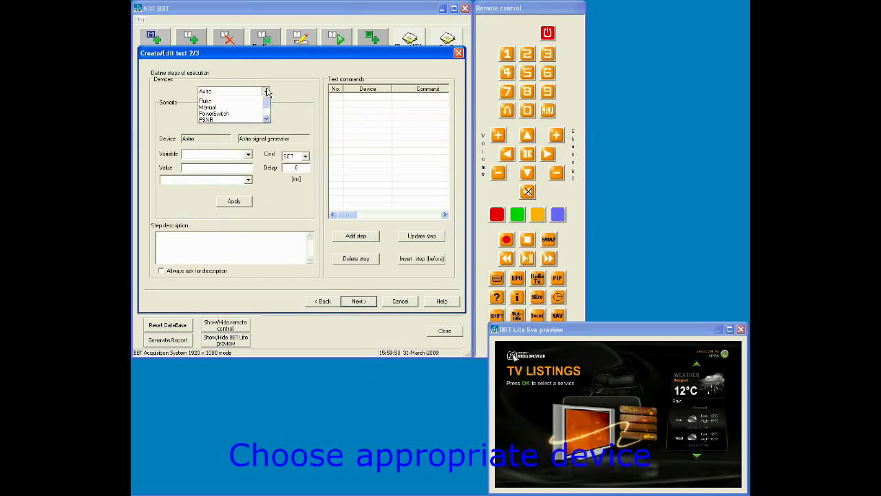
pyautogui.scroll(-2, 268, 131)
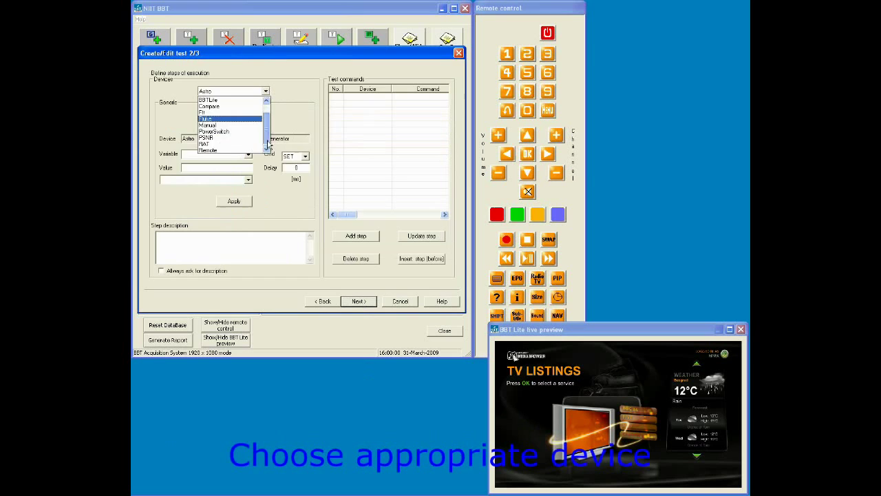
pyautogui.click(223, 150)
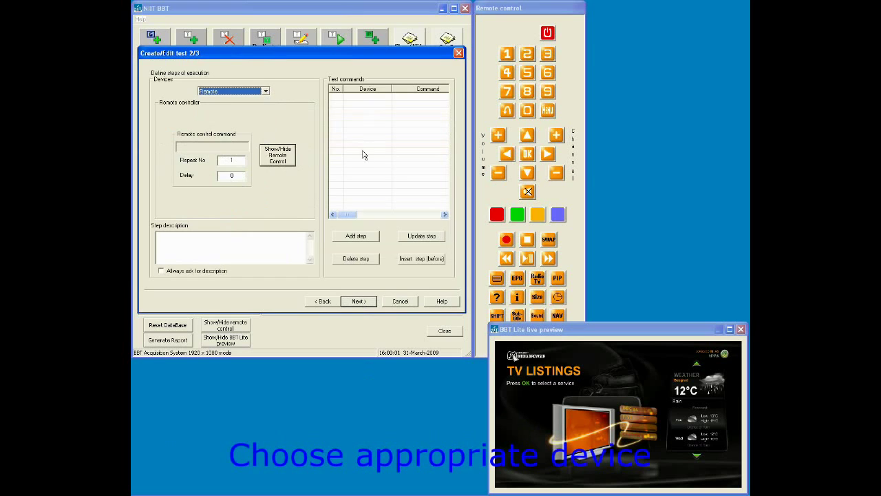
pyautogui.click(548, 154)
pyautogui.doubleClick(238, 176)
pyautogui.write('2')
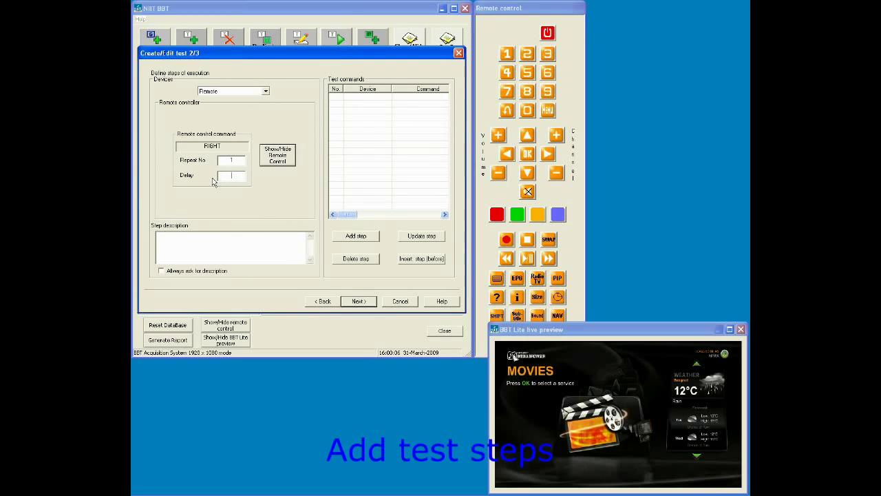
pyautogui.write('000')
pyautogui.click(356, 236)
# Add two more Remote test steps with the RIGHT command, each with a delay of 3000
pyautogui.click(548, 154)
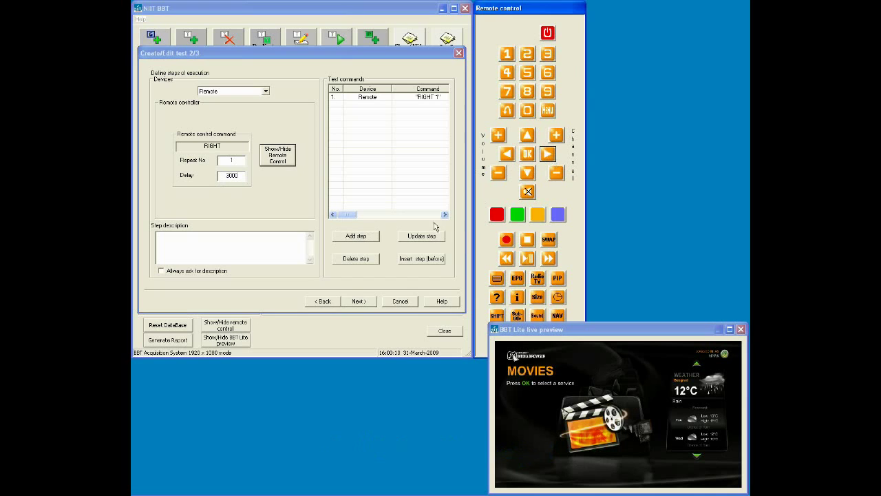
pyautogui.click(357, 237)
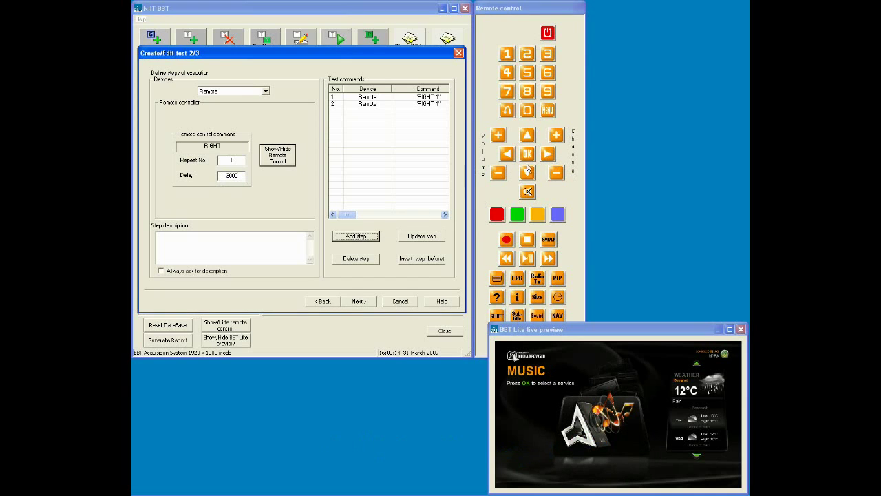
pyautogui.click(549, 154)
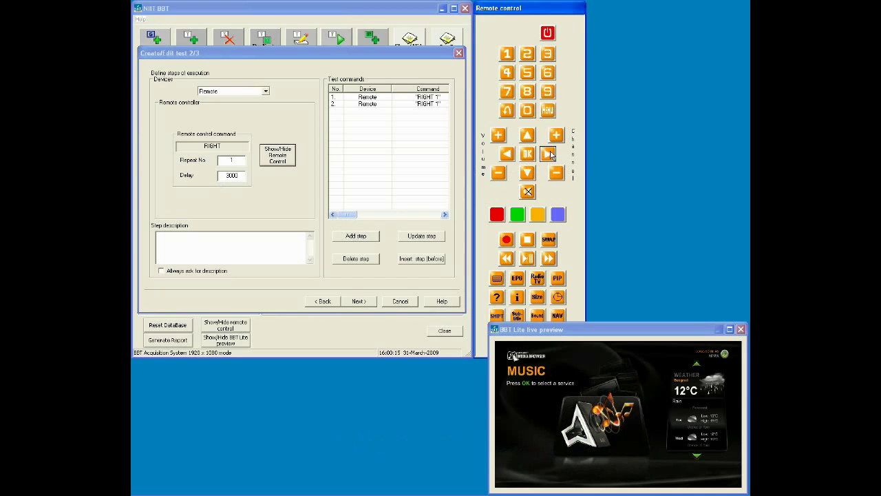
pyautogui.click(356, 237)
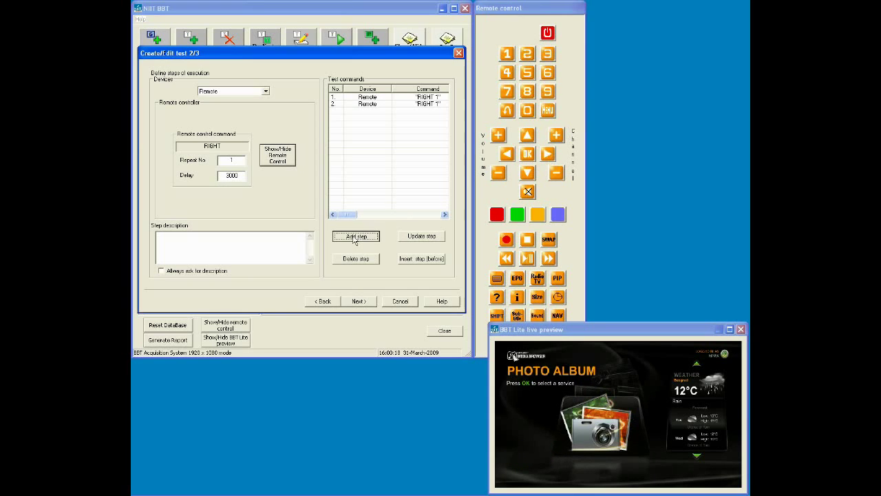
# Add one more Remote test step with the RIGHT command and a delay of 3000, and choose OK as the following remote command
pyautogui.click(546, 154)
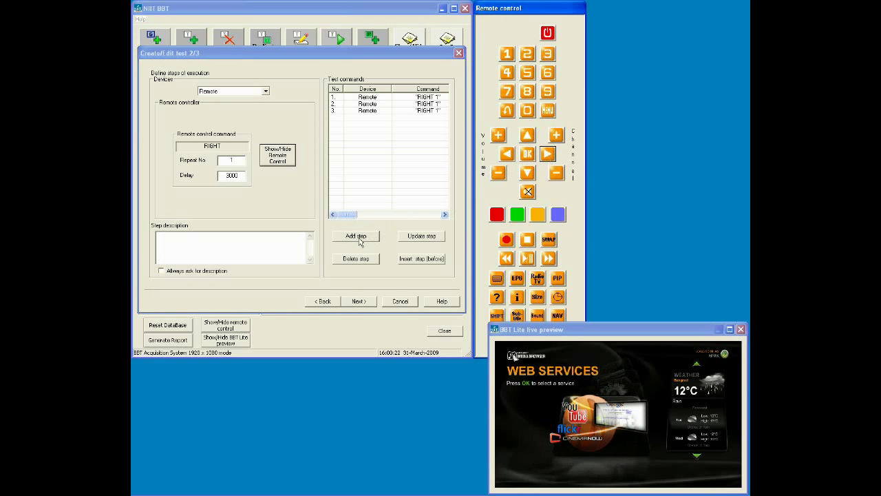
pyautogui.click(357, 238)
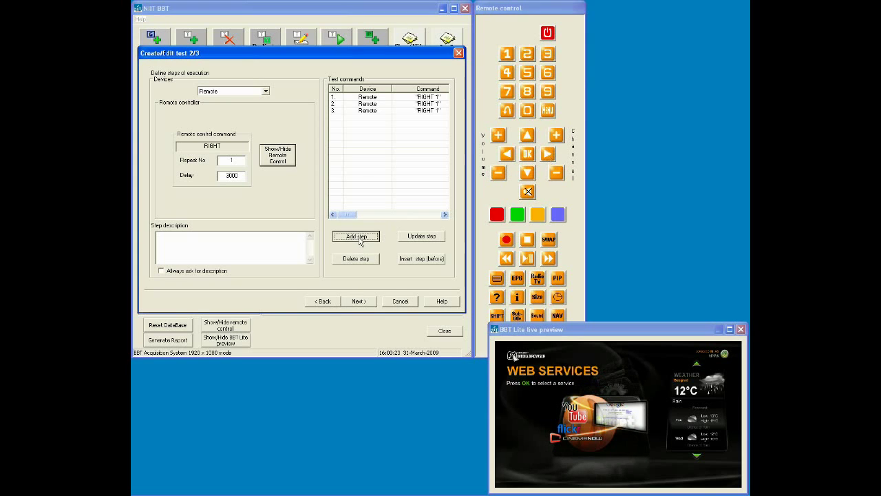
pyautogui.click(528, 156)
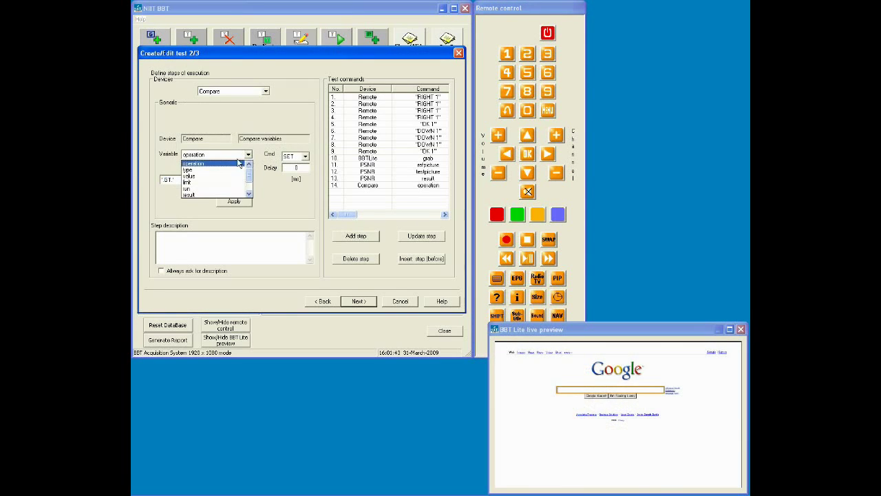
# Add Compare steps that set type to INTEGER and value to PSNR::result, describing the value step as "Get result from PSNR device"
pyautogui.click(227, 173)
pyautogui.click(249, 179)
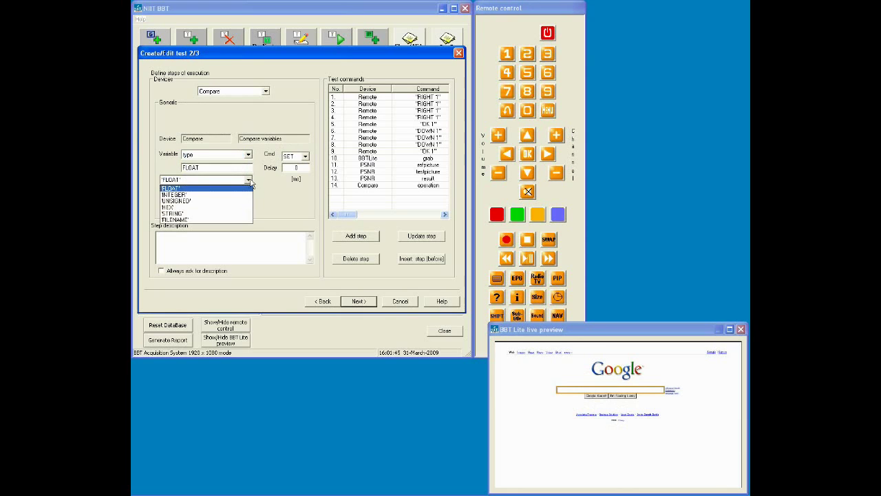
pyautogui.click(198, 195)
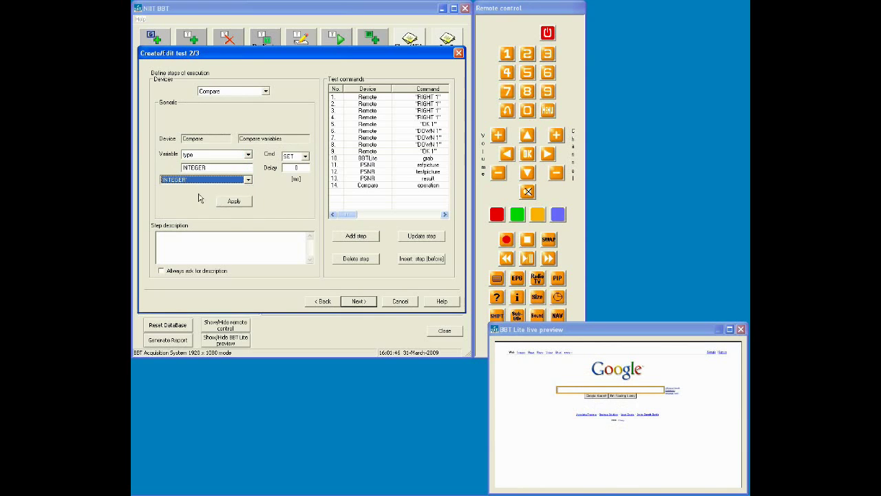
pyautogui.click(356, 237)
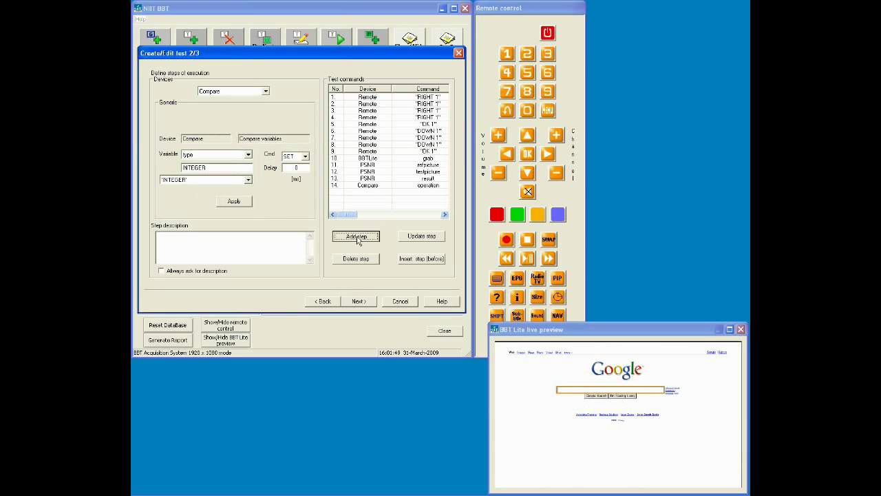
pyautogui.click(248, 155)
pyautogui.click(227, 170)
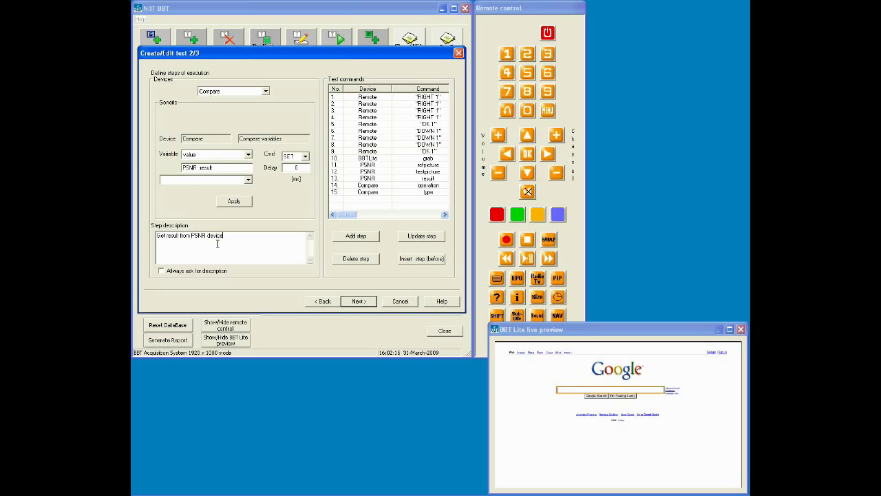
pyautogui.click(363, 239)
# Add two more Compare steps that set the limit variable to 50 and the run variable to 1
pyautogui.click(248, 155)
pyautogui.click(213, 173)
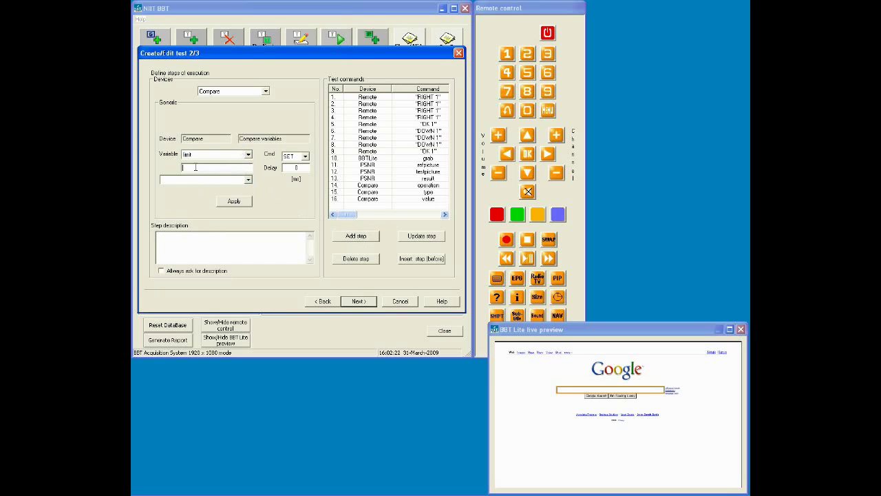
pyautogui.click(356, 238)
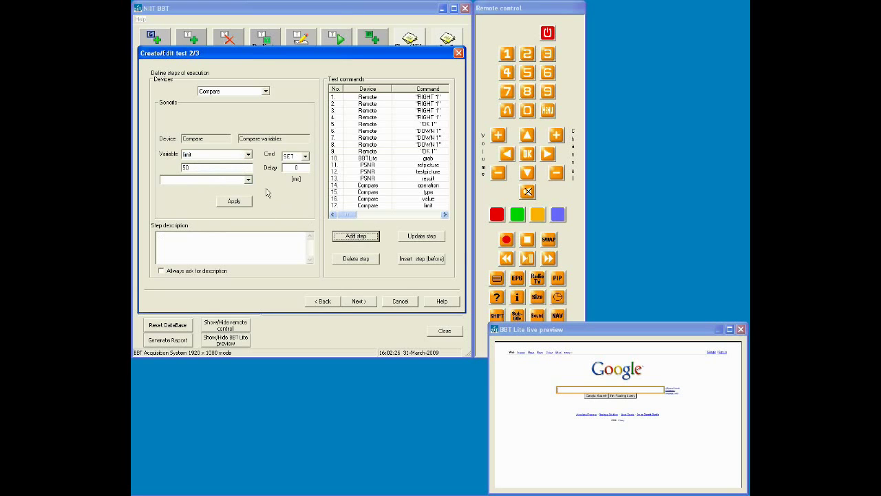
pyautogui.click(249, 157)
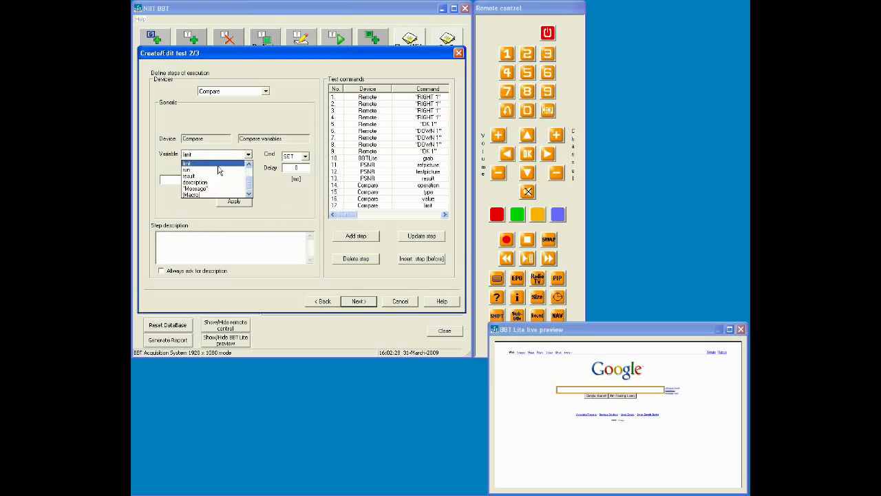
pyautogui.click(219, 170)
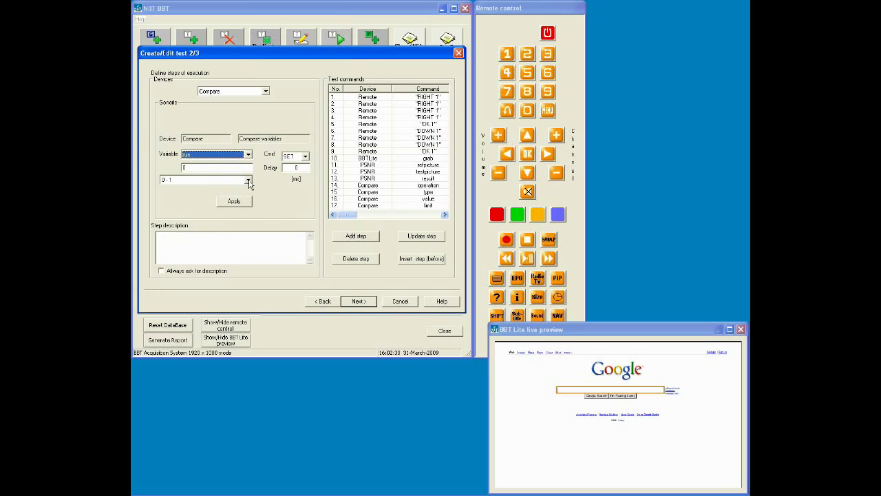
pyautogui.click(199, 170)
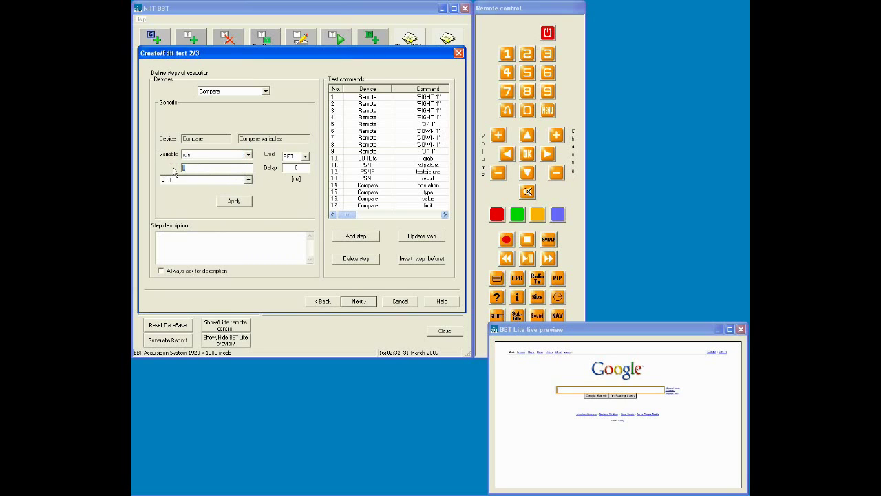
pyautogui.click(350, 239)
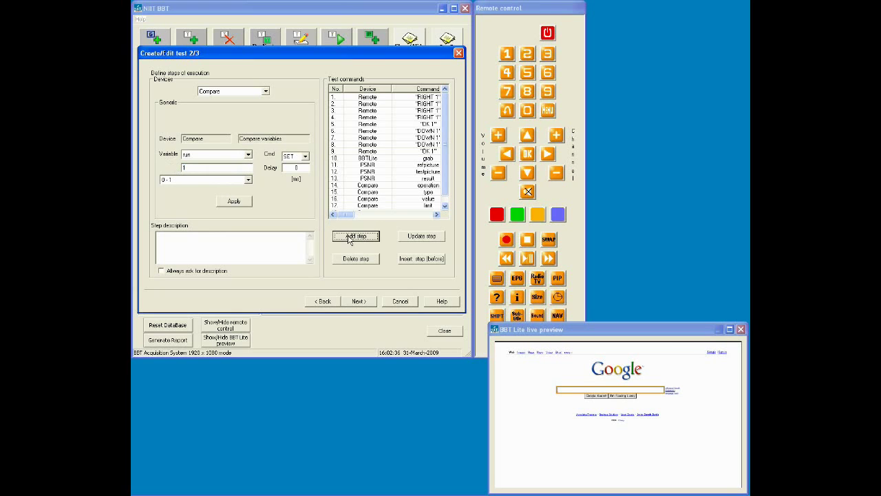
# Add a Remote test step with the BACK command and a delay of 7000
pyautogui.click(266, 91)
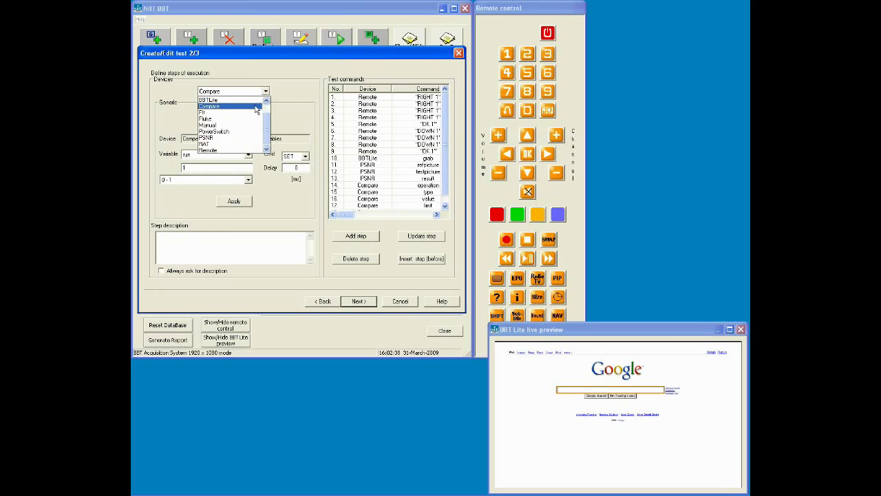
pyautogui.click(226, 151)
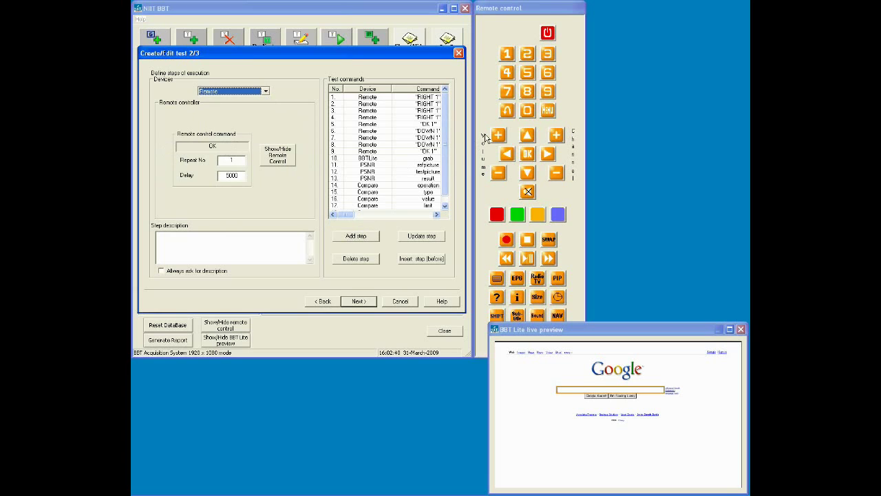
pyautogui.click(508, 112)
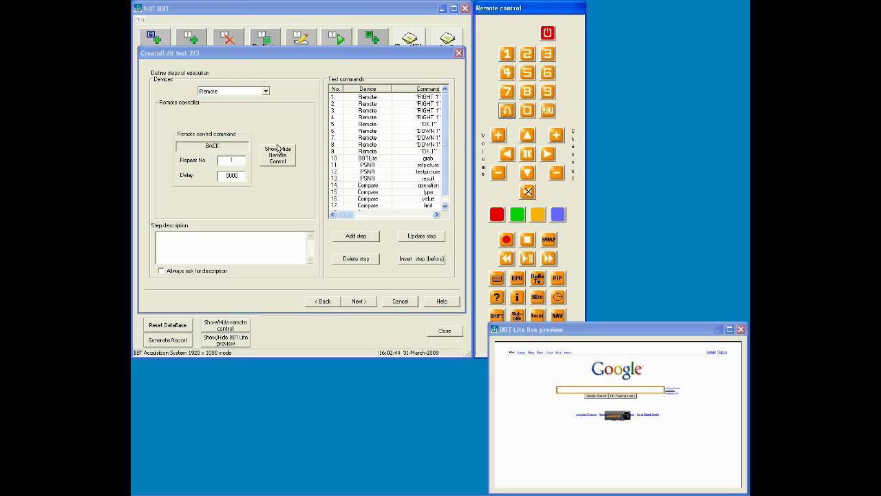
pyautogui.click(227, 175)
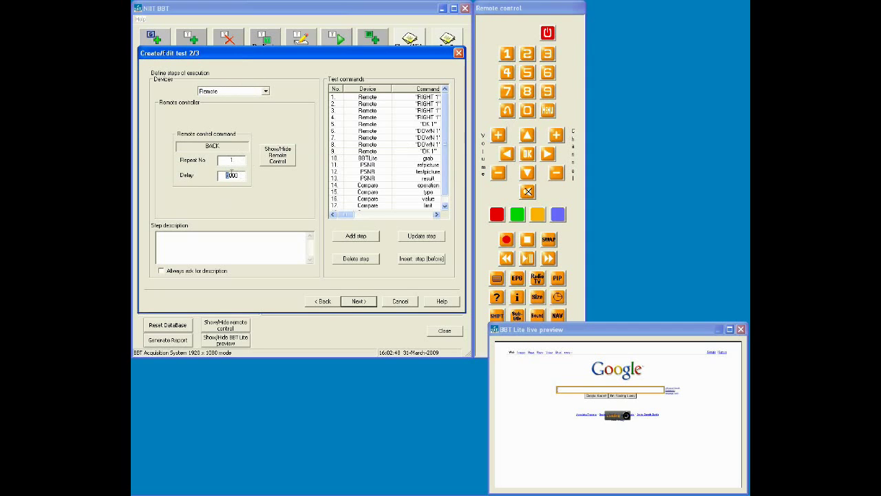
pyautogui.doubleClick(228, 175)
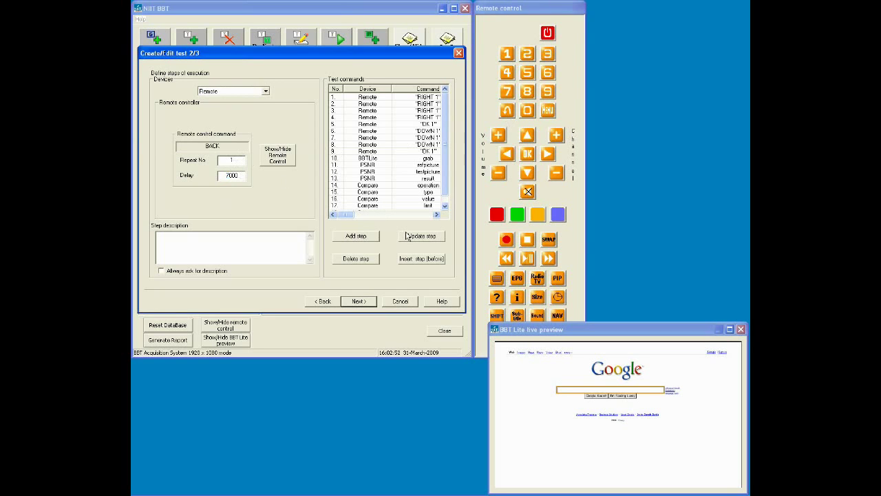
pyautogui.click(349, 237)
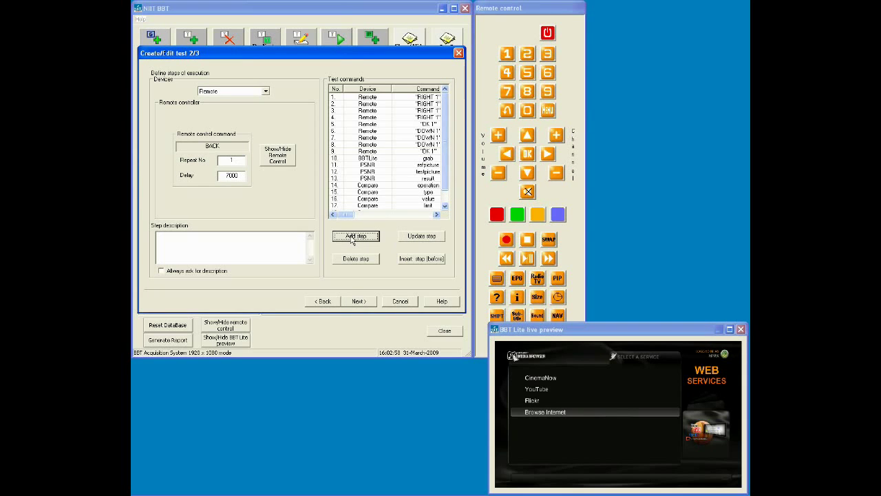
# Add a second Remote test step with the BACK command and a delay of 3000
pyautogui.click(506, 113)
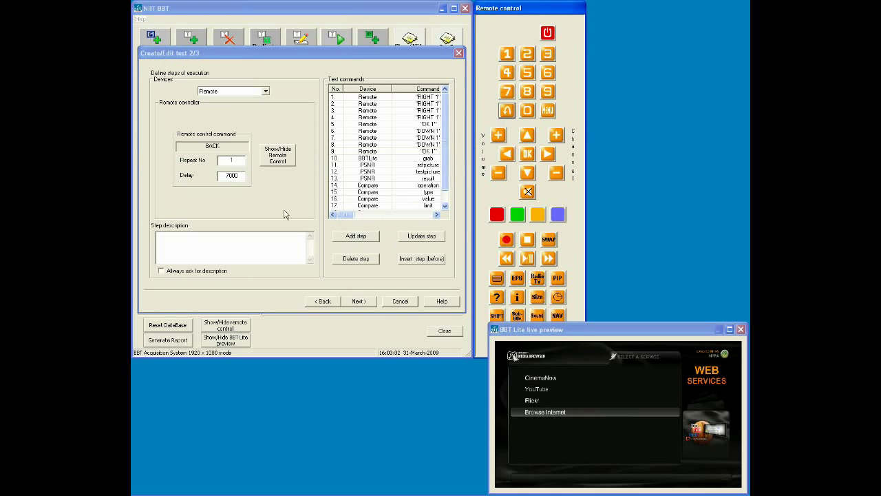
pyautogui.click(227, 175)
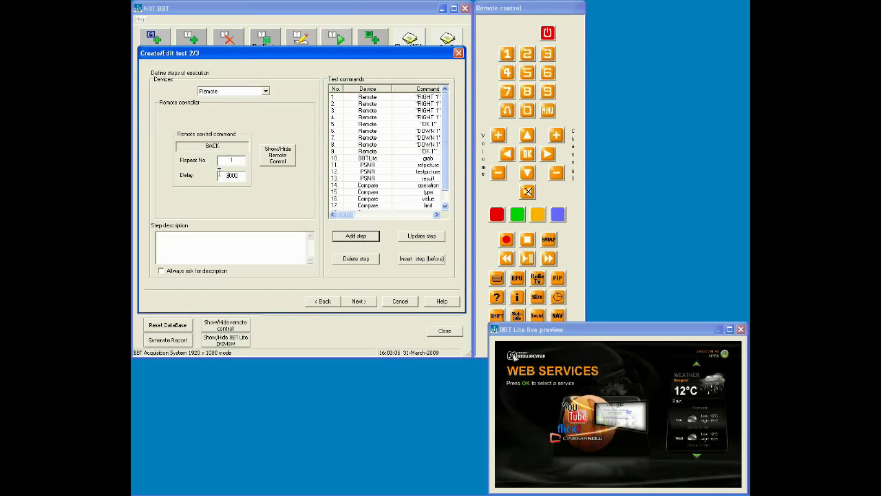
pyautogui.click(358, 237)
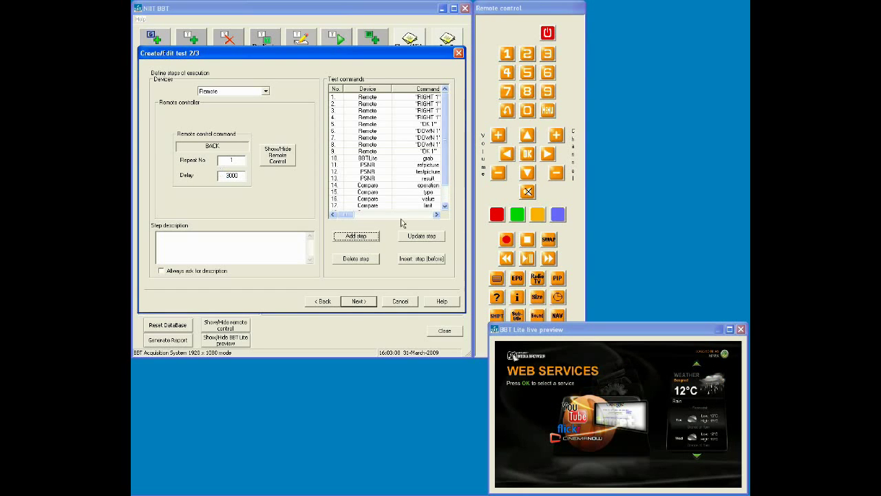
# Add two closing Remote test steps with the RIGHT command, each with a delay of 3000
pyautogui.click(550, 155)
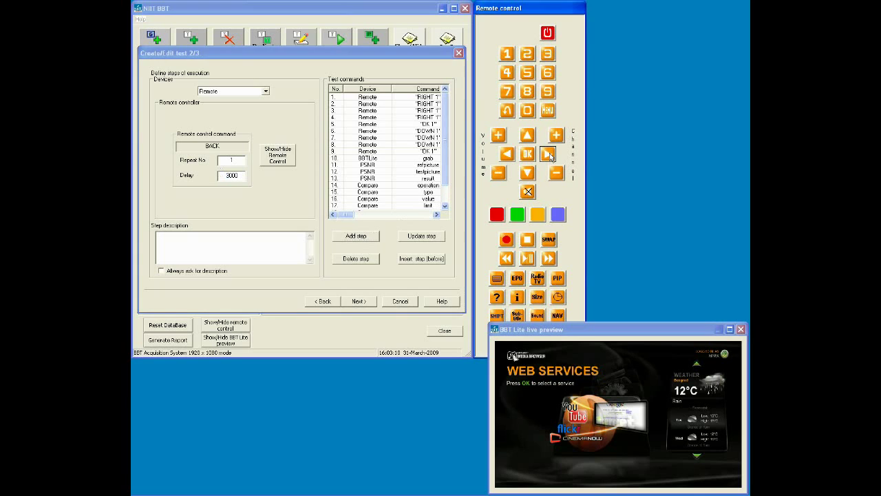
pyautogui.click(355, 236)
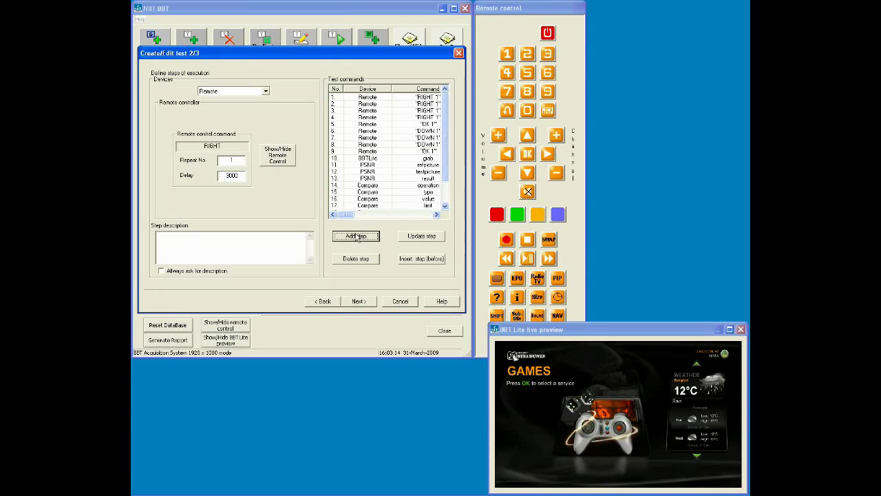
pyautogui.click(549, 156)
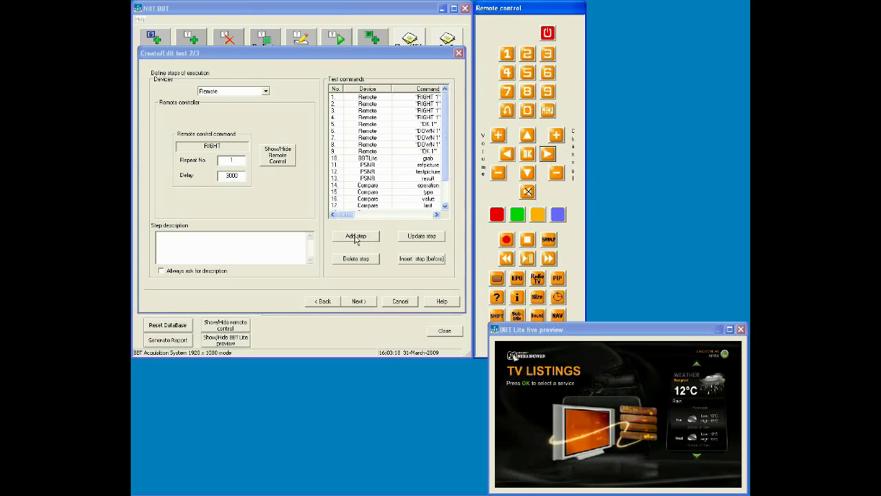
pyautogui.click(356, 238)
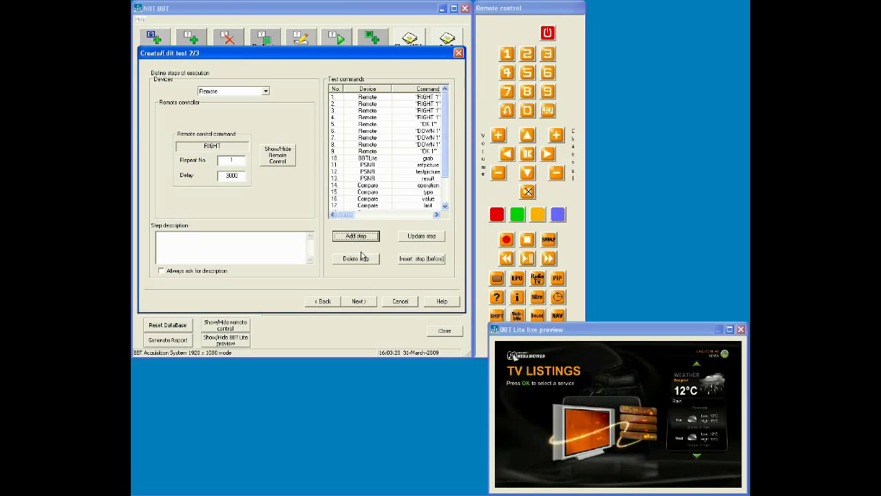
# Check the values of the test commands, accept the step list and finish creating the test
pyautogui.moveTo(346, 218)
pyautogui.mouseDown()
pyautogui.moveTo(363, 216)
pyautogui.moveTo(356, 215)
pyautogui.mouseUp()
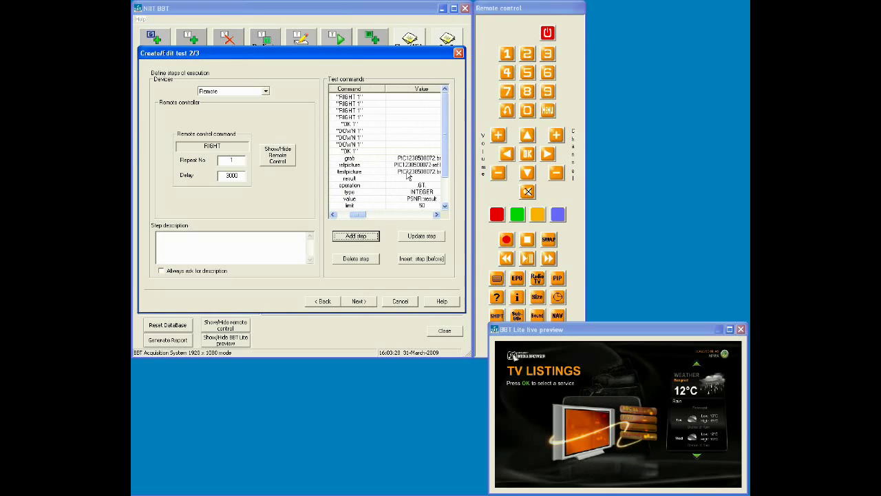
pyautogui.click(358, 302)
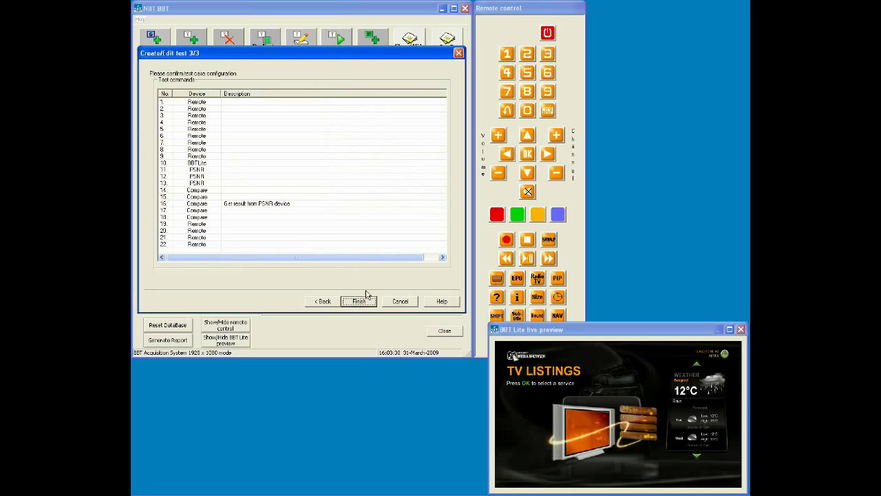
pyautogui.click(359, 302)
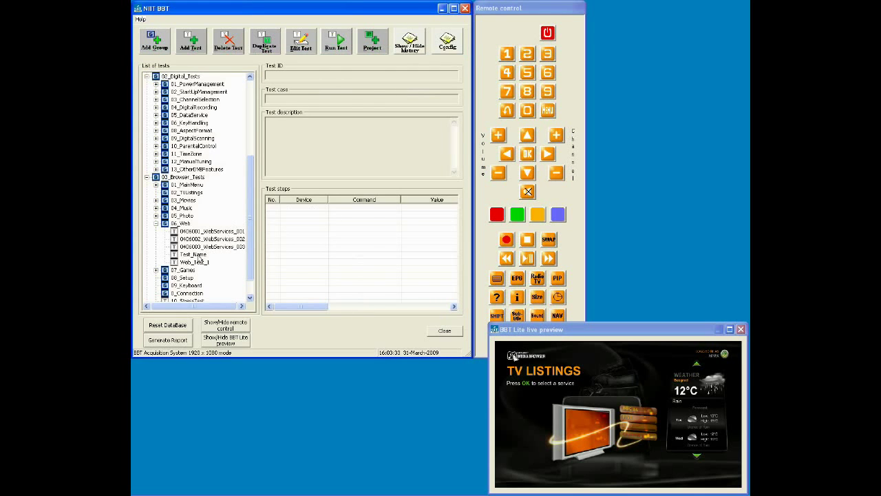
# Examine the details and the full list of test steps of Test_Name in the 06_Web group
pyautogui.click(193, 255)
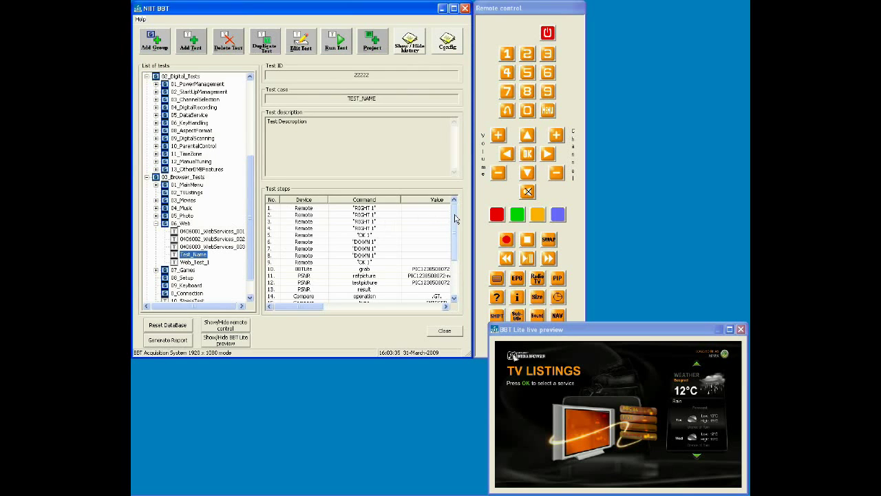
pyautogui.scroll(-2, 454, 218)
pyautogui.moveTo(288, 304)
pyautogui.mouseDown()
pyautogui.moveTo(358, 306)
pyautogui.moveTo(282, 307)
pyautogui.mouseUp()
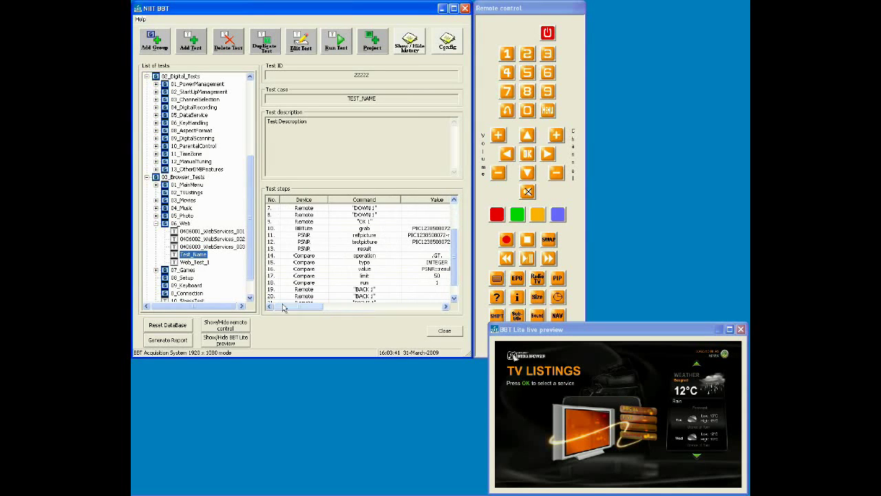
pyautogui.scroll(2, 454, 218)
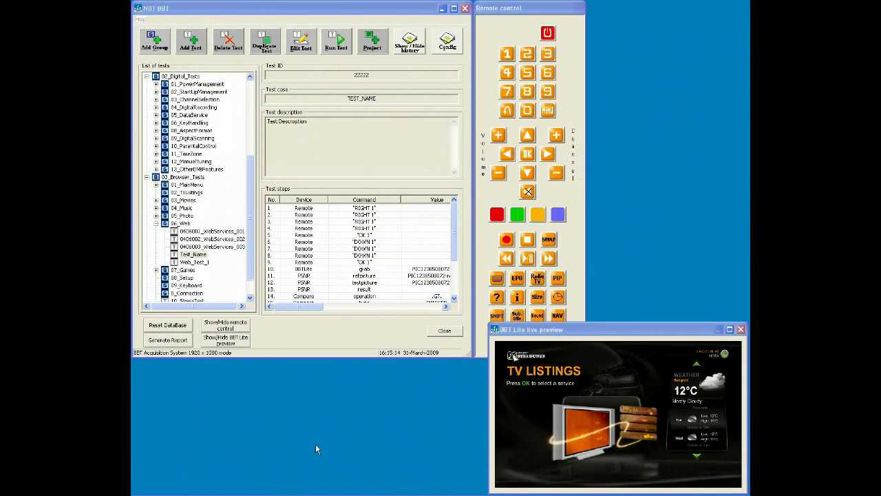
# Show the test results history and run Test_Name from the 06_Web group
pyautogui.click(411, 43)
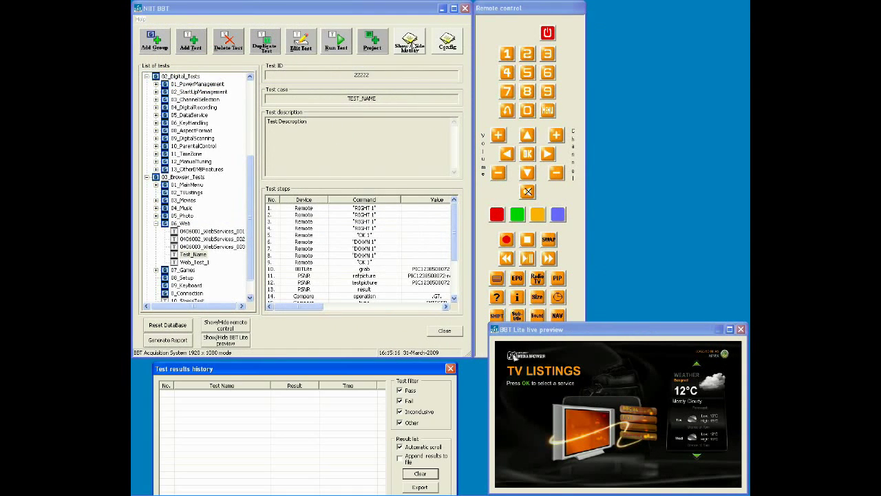
pyautogui.rightClick(206, 258)
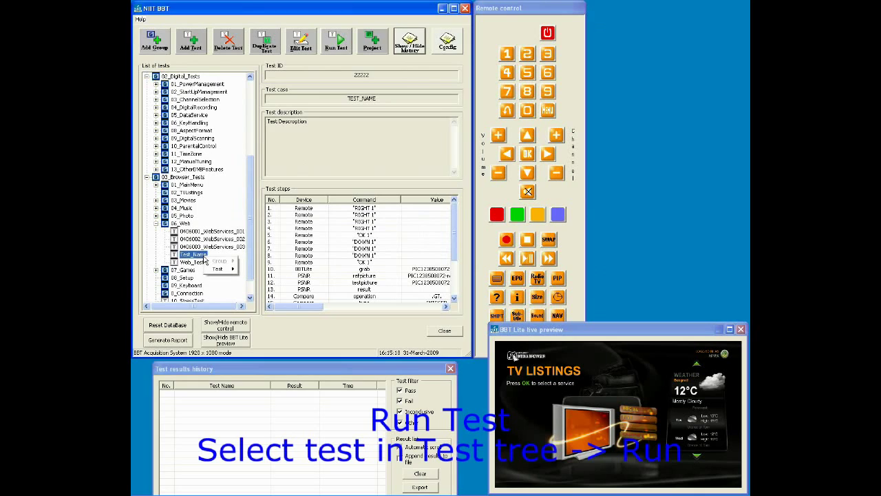
pyautogui.moveTo(220, 270)
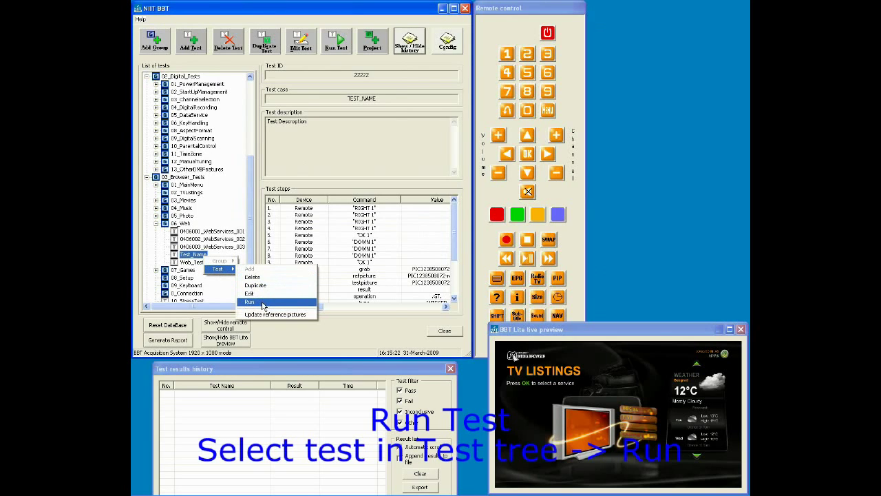
pyautogui.click(263, 305)
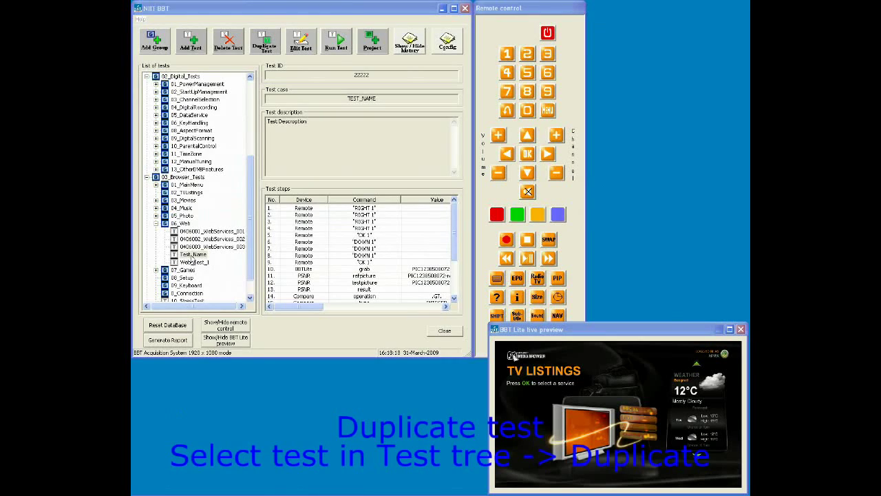
# Duplicate Test_Name in the 06_Web group, giving the copy the ID 22223
pyautogui.rightClick(193, 255)
pyautogui.moveTo(219, 269)
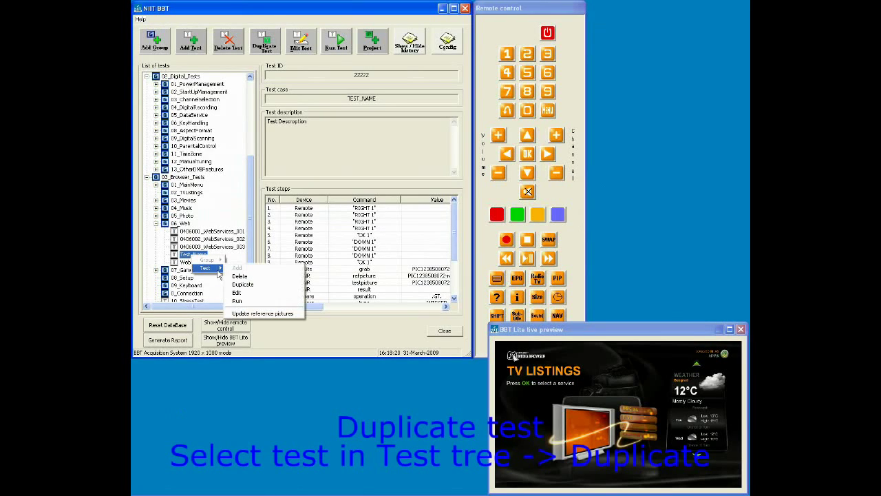
pyautogui.click(259, 285)
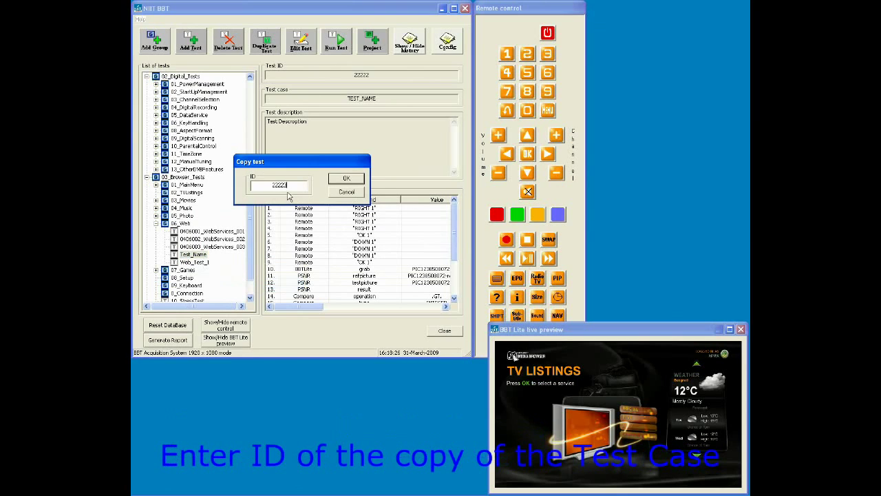
pyautogui.click(334, 180)
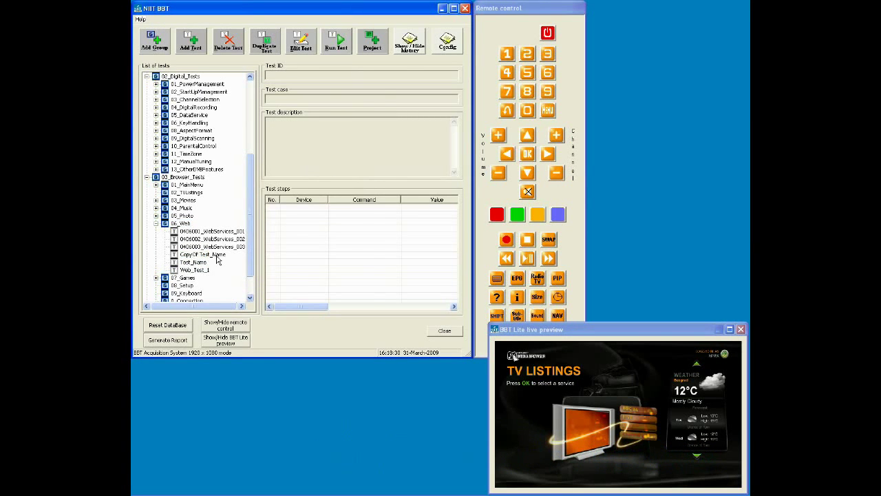
# Edit the copied test, renaming it Test_Name_Web 2 and adding 2 to the end of its description, and continue to its steps
pyautogui.click(206, 254)
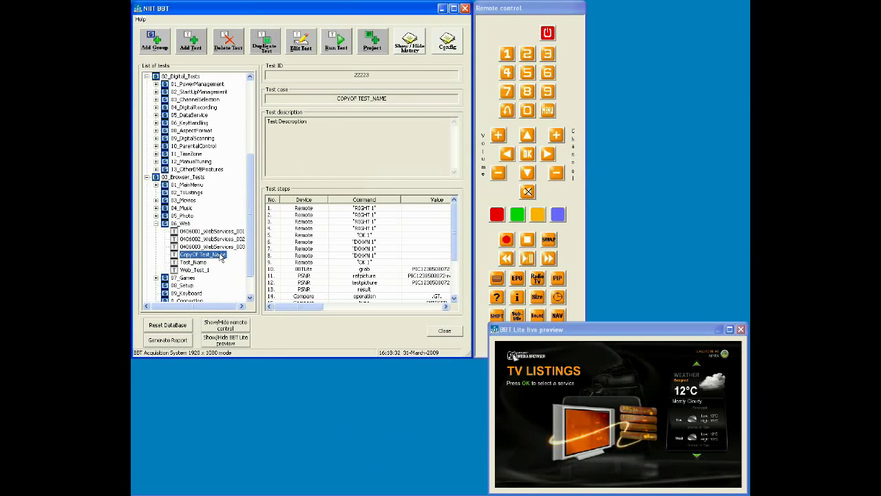
pyautogui.rightClick(226, 256)
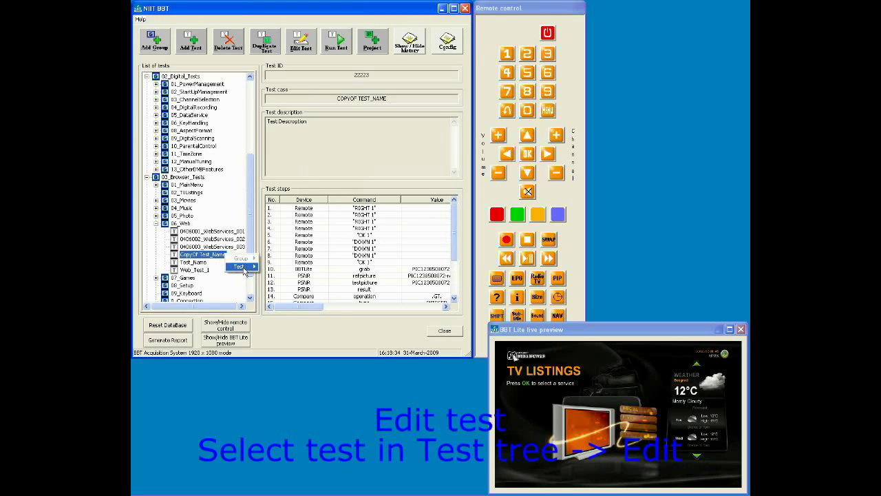
pyautogui.moveTo(246, 267)
pyautogui.click(286, 291)
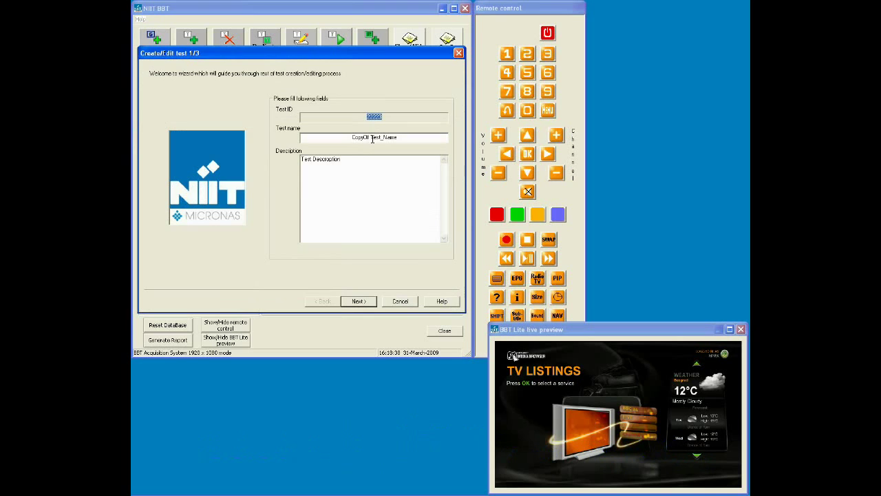
pyautogui.moveTo(371, 137); pyautogui.dragTo(332, 139)
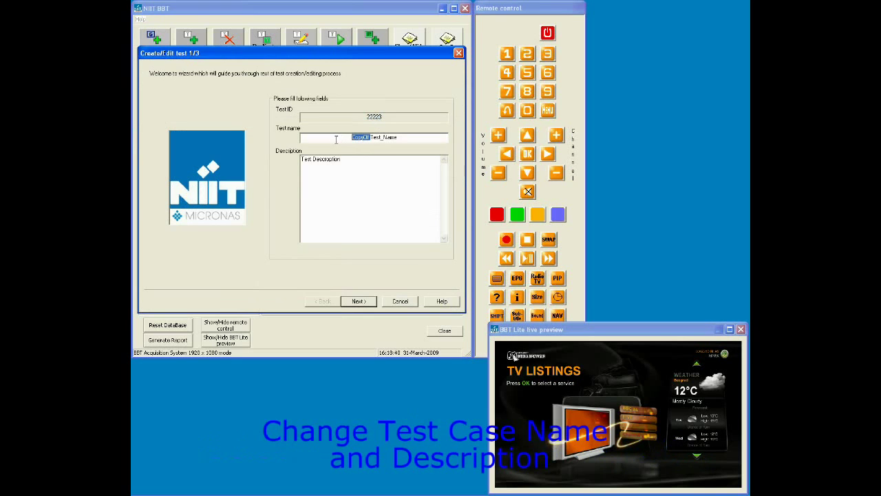
pyautogui.press('Delete')
pyautogui.press('End')
pyautogui.write('_')
pyautogui.write('Web 2')
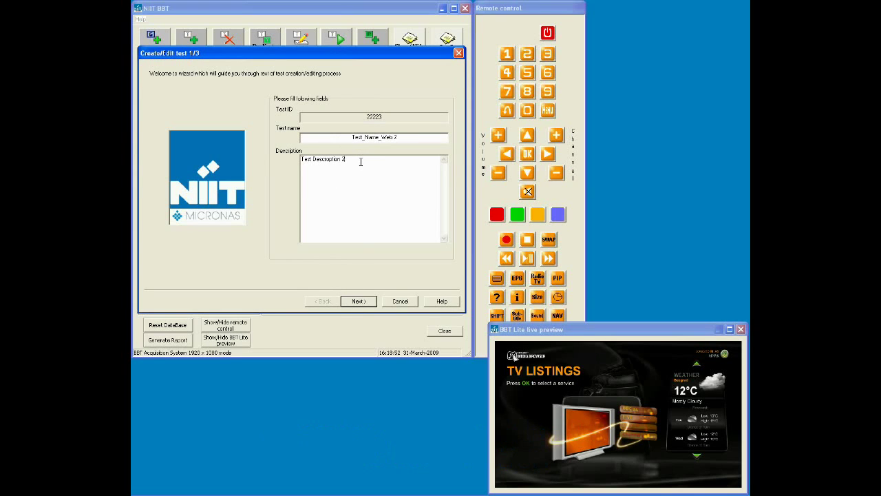
pyautogui.click(362, 302)
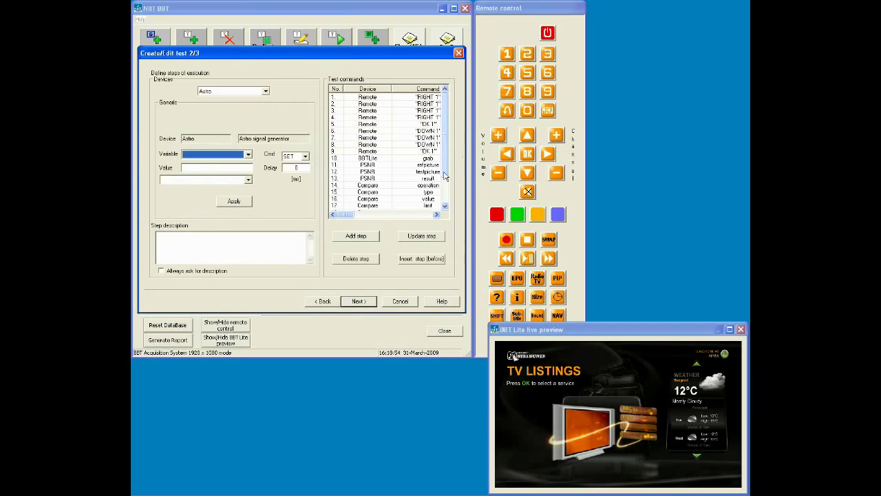
# Set the delay of test step 9, the Remote OK command before the grab, to 1000 and finish editing the test
pyautogui.scroll(-2, 444, 139)
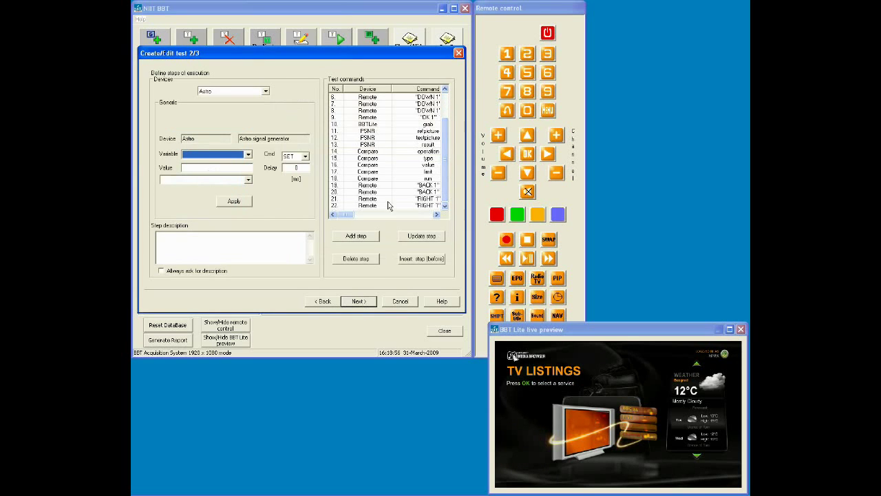
pyautogui.click(355, 216)
pyautogui.moveTo(355, 216)
pyautogui.mouseDown()
pyautogui.moveTo(374, 216)
pyautogui.moveTo(346, 217)
pyautogui.mouseUp()
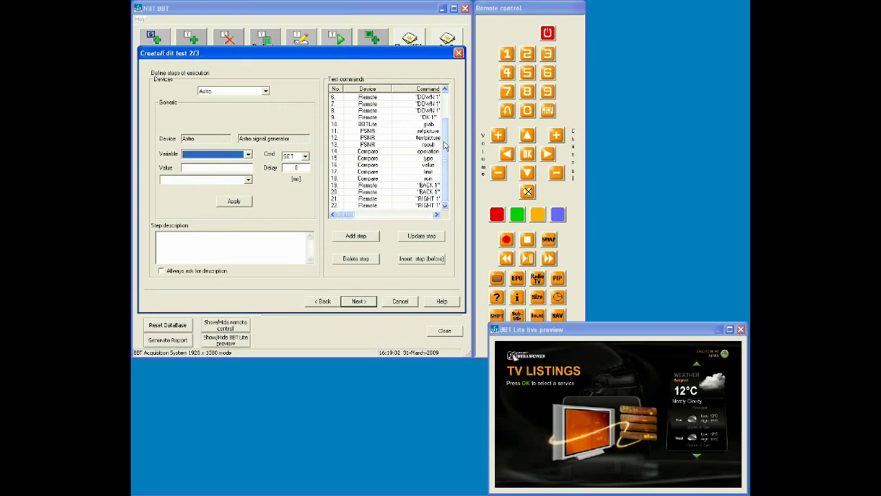
pyautogui.scroll(1, 432, 138)
pyautogui.click(377, 131)
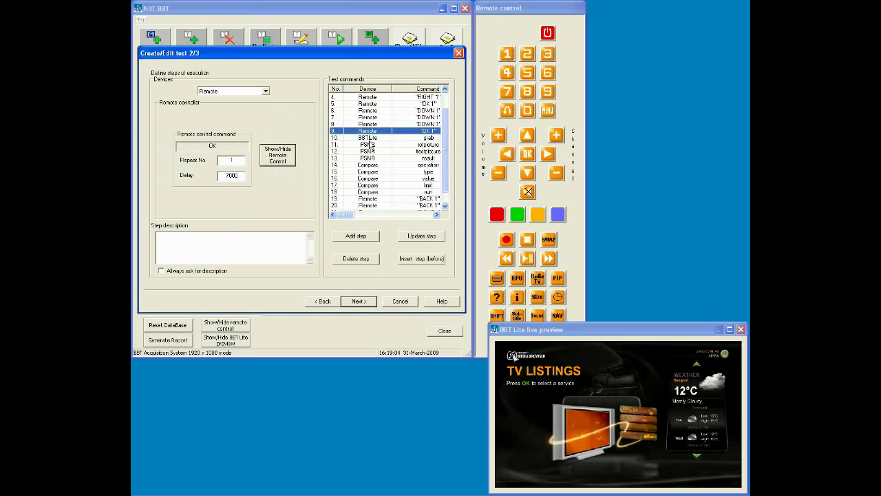
pyautogui.moveTo(346, 216); pyautogui.dragTo(382, 216)
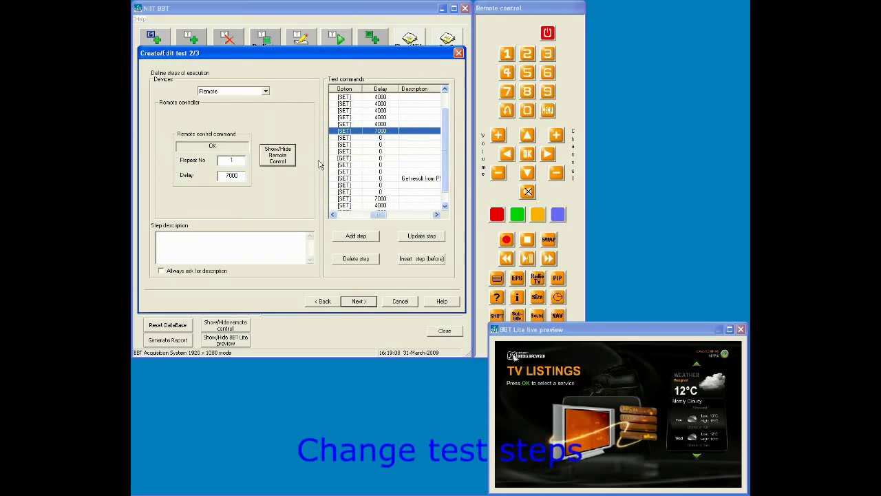
pyautogui.moveTo(225, 175); pyautogui.dragTo(229, 175)
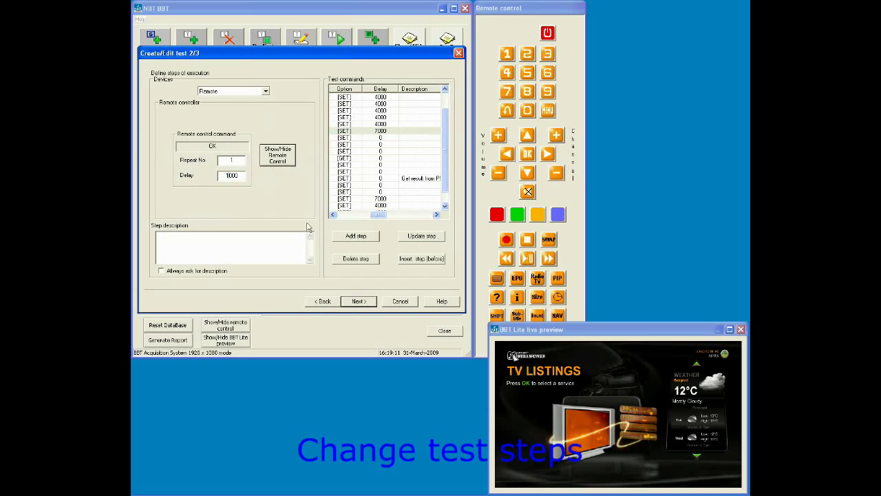
pyautogui.click(423, 238)
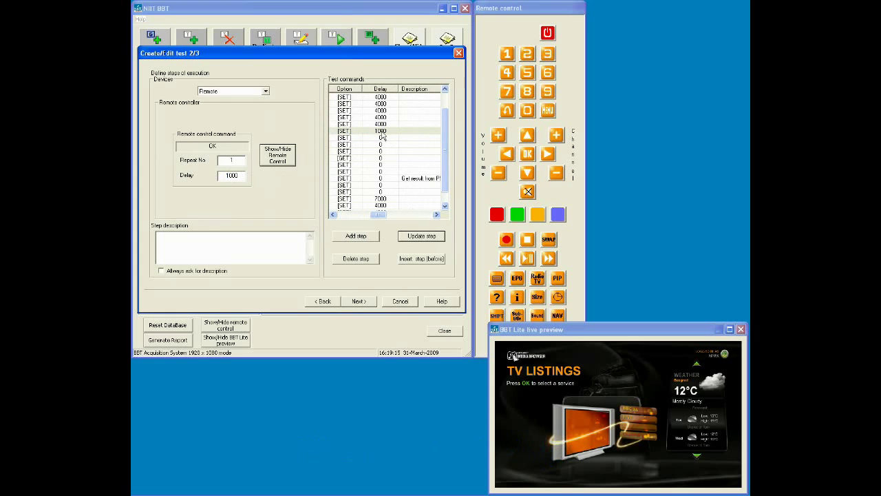
pyautogui.click(358, 302)
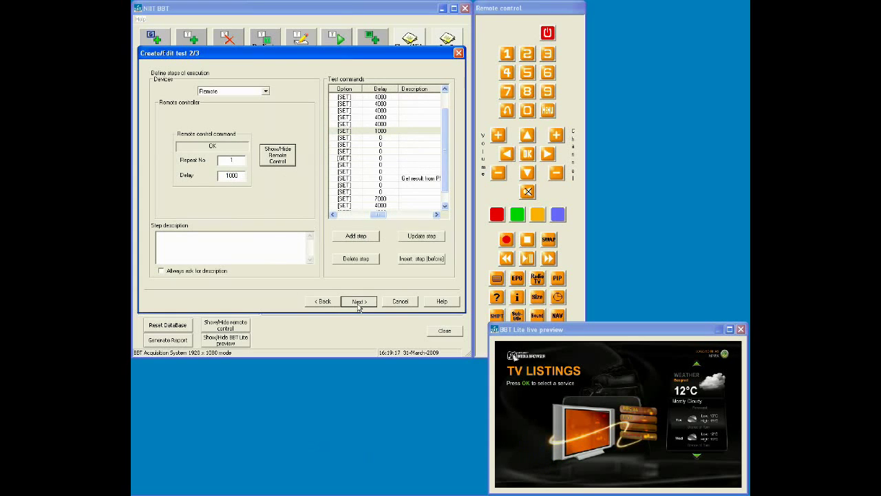
pyautogui.click(358, 303)
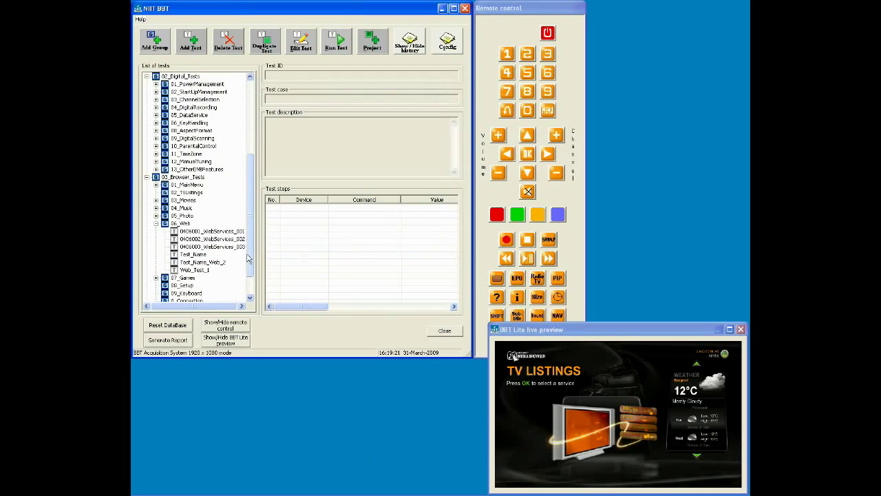
# Check the details and step delays of Test_Name_Web_2 in the 06_Web group
pyautogui.click(221, 262)
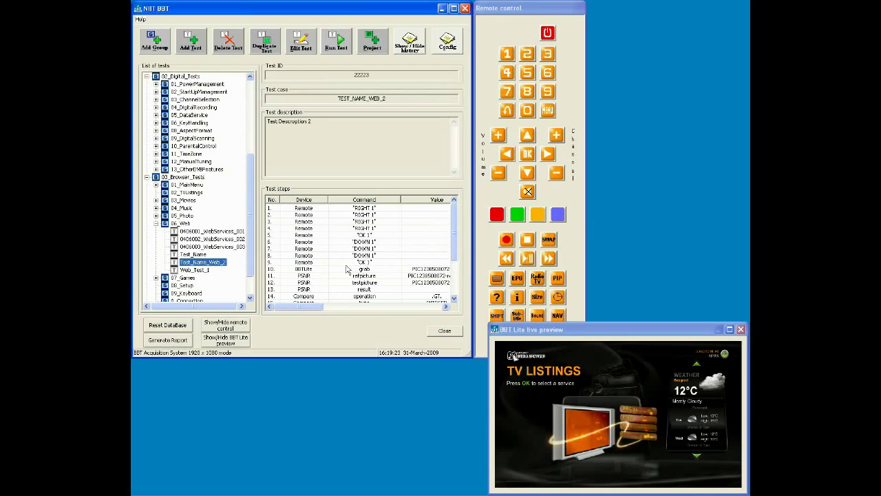
pyautogui.click(307, 265)
pyautogui.moveTo(304, 307); pyautogui.dragTo(336, 311)
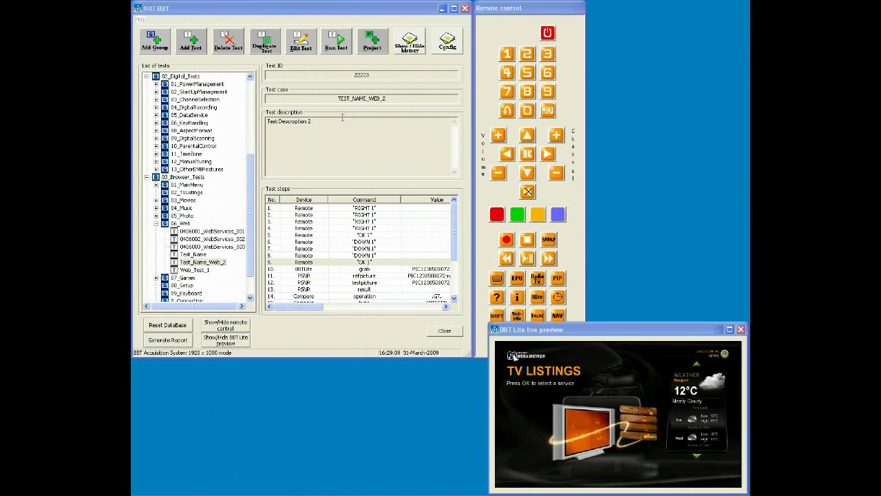
# Set up a project with D:\Testing\Projects as its project path and name it ProjectCreate
pyautogui.click(372, 43)
pyautogui.click(402, 216)
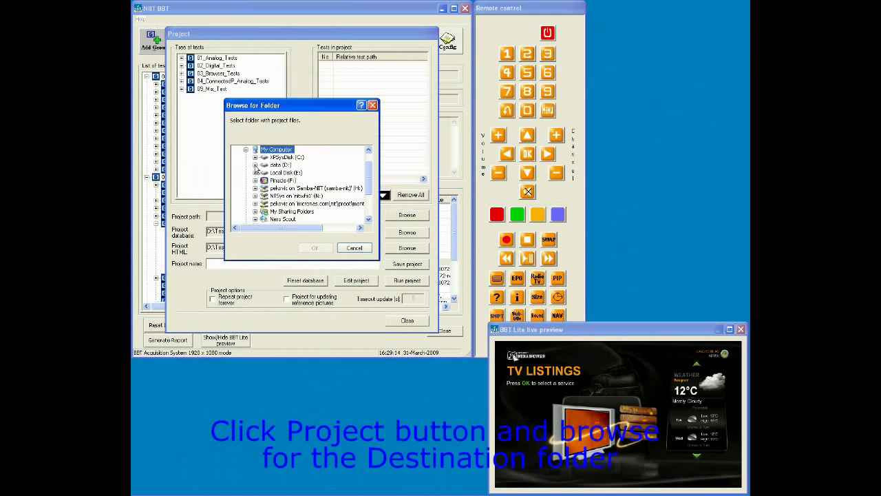
pyautogui.click(254, 165)
pyautogui.scroll(-6, 288, 206)
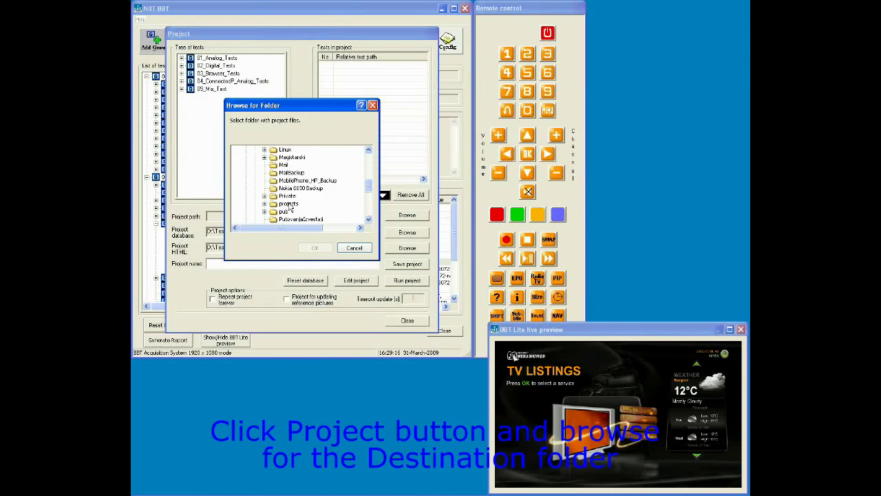
pyautogui.scroll(-2, 290, 204)
pyautogui.doubleClick(290, 190)
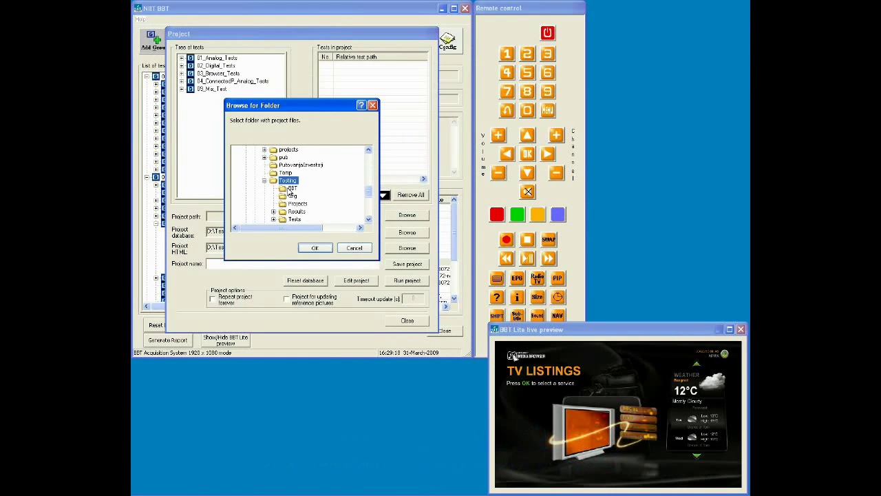
pyautogui.click(297, 204)
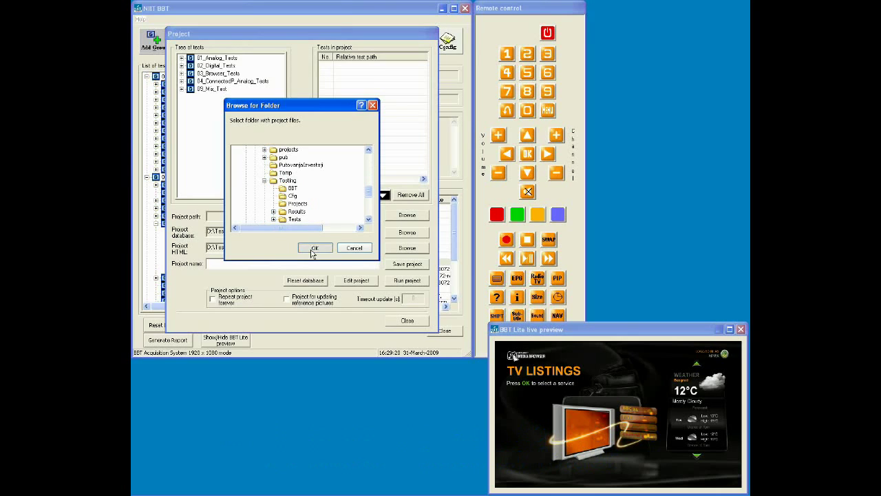
pyautogui.click(315, 248)
pyautogui.click(225, 263)
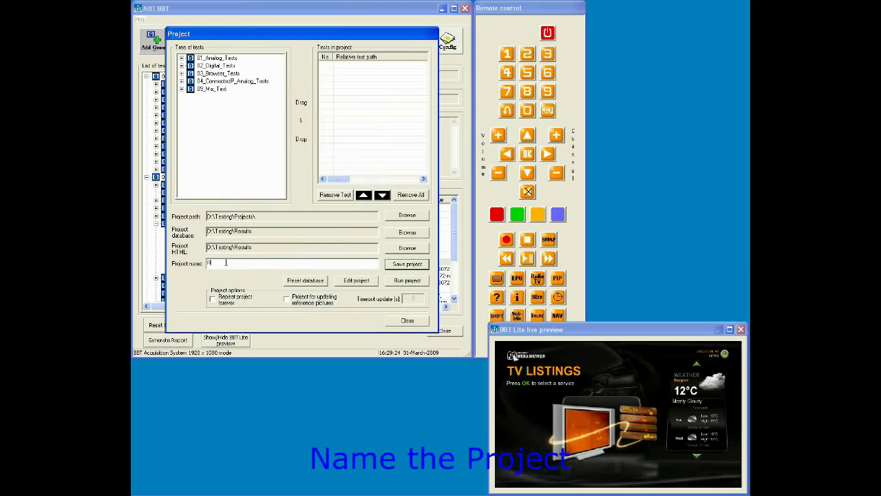
pyautogui.write('ProjectCreate')
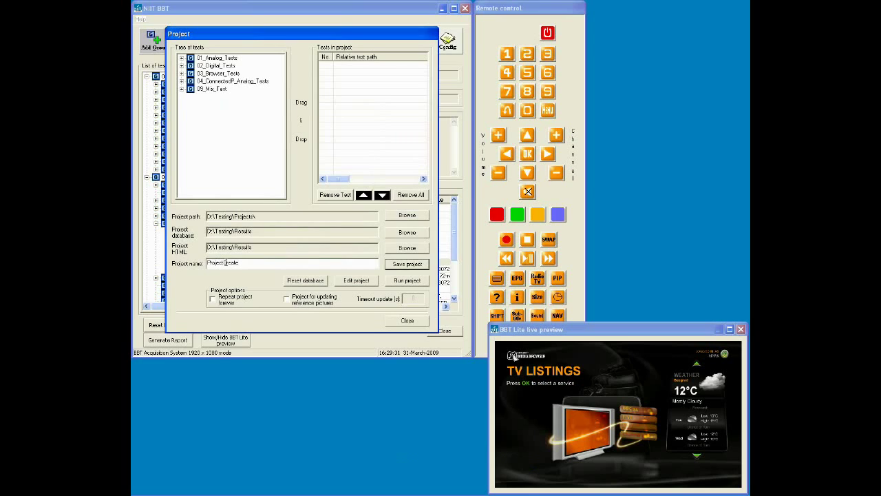
# Add all tests of the 00_Settings group in 01_Analog_Tests to the project
pyautogui.click(181, 58)
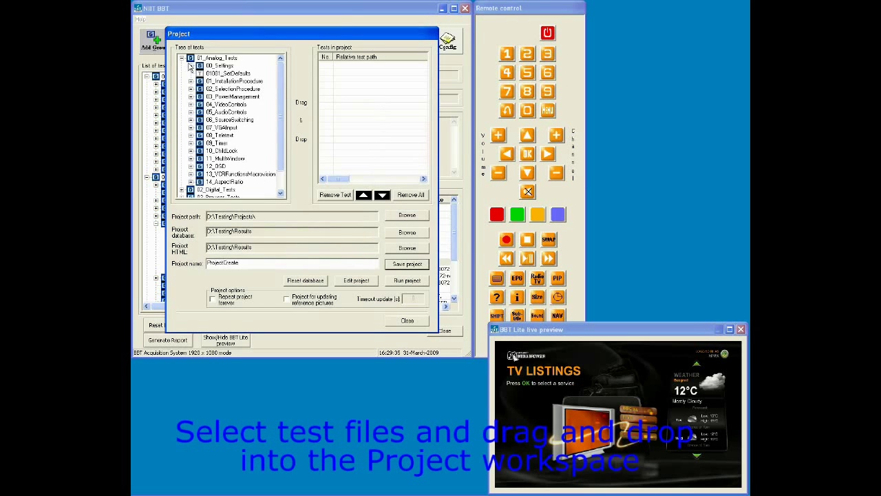
pyautogui.click(191, 65)
pyautogui.moveTo(220, 67); pyautogui.dragTo(347, 88)
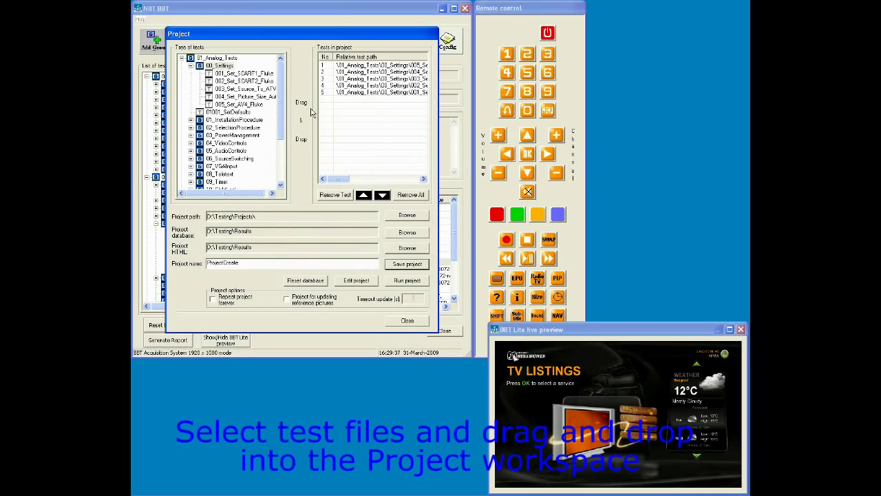
# Add the tests of the 09_DigitalScanning group in 02_Digital_Tests to the project
pyautogui.scroll(-3, 284, 115)
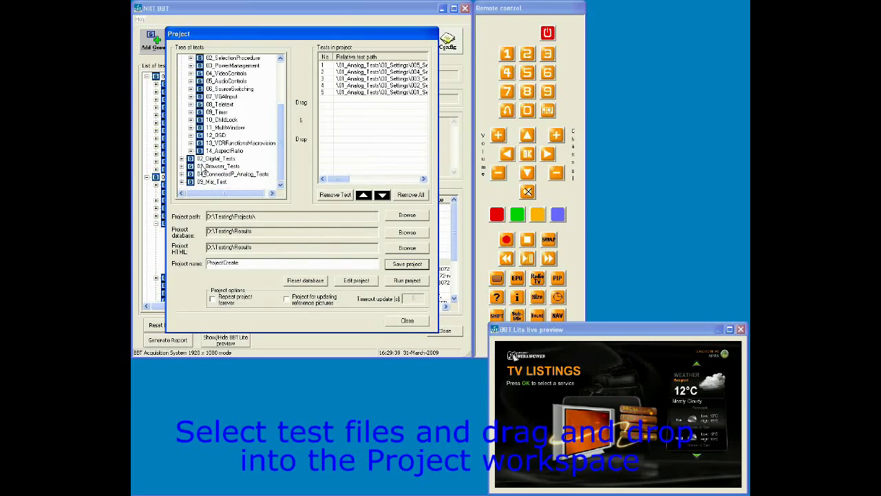
pyautogui.click(181, 159)
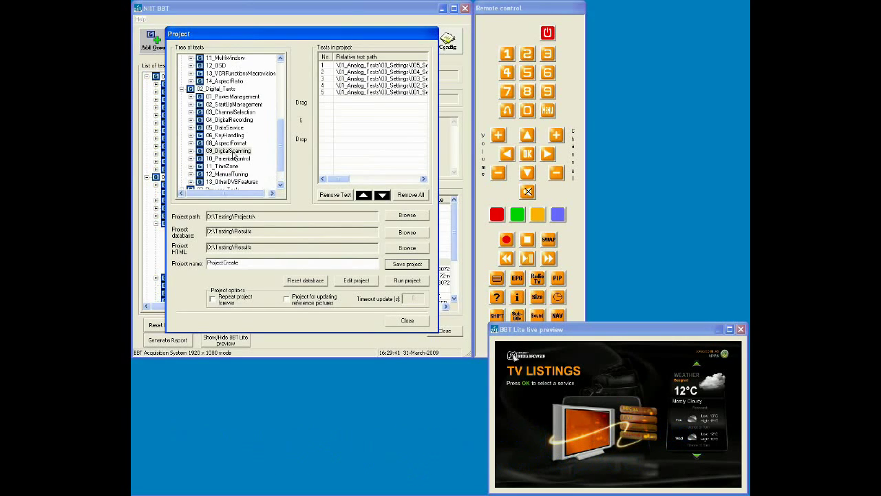
pyautogui.moveTo(234, 153); pyautogui.dragTo(356, 138)
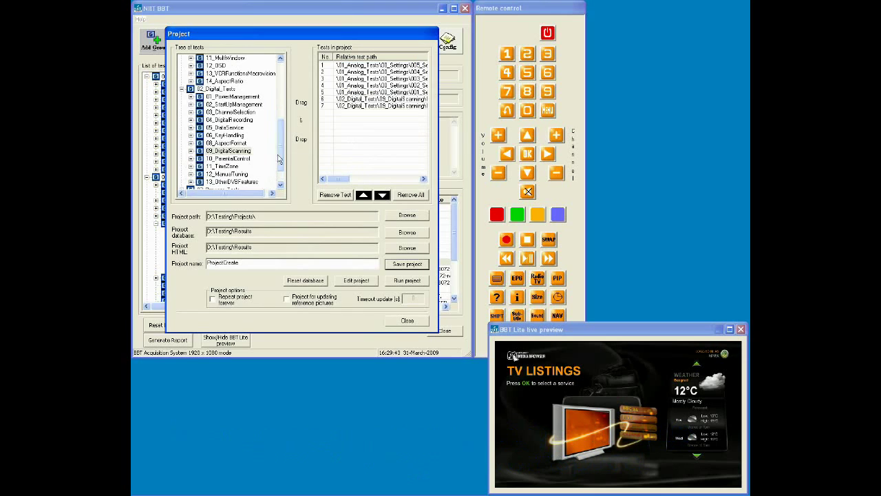
pyautogui.scroll(-1, 283, 150)
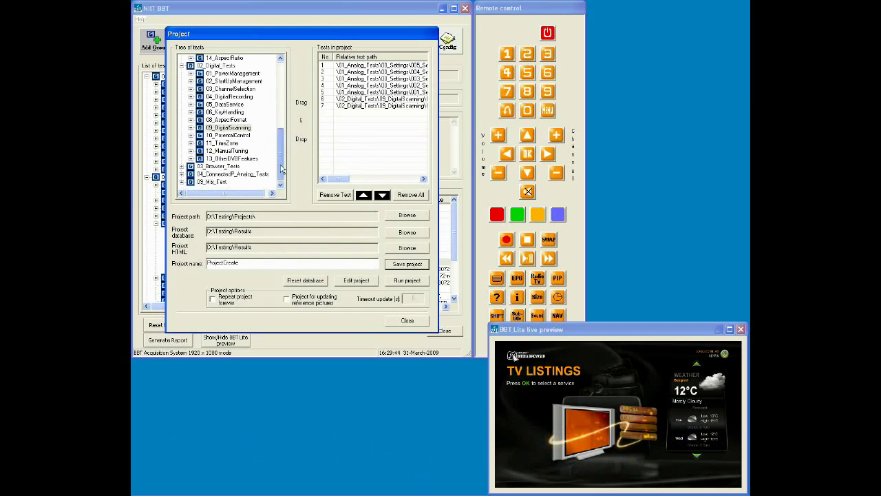
# Add the Test_Name_Web_2 test of the 06_Web group in 03_Browser_Tests to the project
pyautogui.click(183, 171)
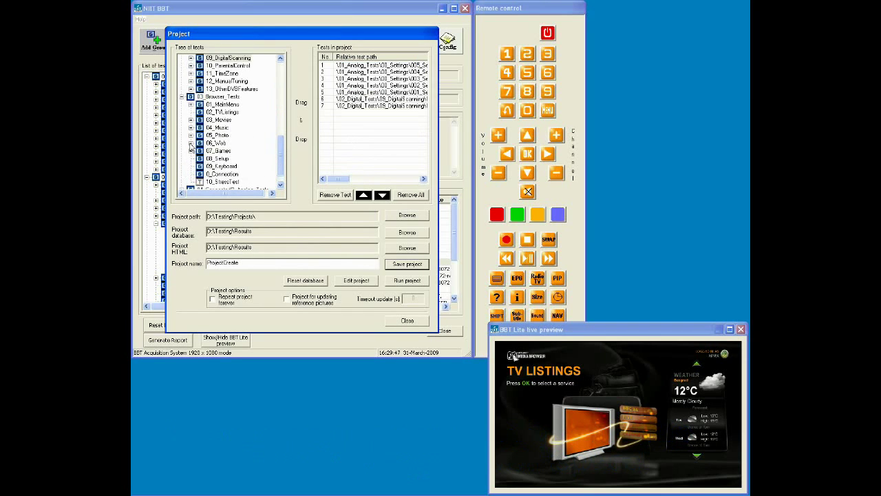
pyautogui.click(191, 144)
pyautogui.moveTo(241, 178); pyautogui.dragTo(345, 148)
# Move the Test_Name_Web_2 test three places up in the project's test order and back down to the end
pyautogui.click(359, 113)
pyautogui.click(364, 194)
pyautogui.click(363, 194)
pyautogui.click(364, 195)
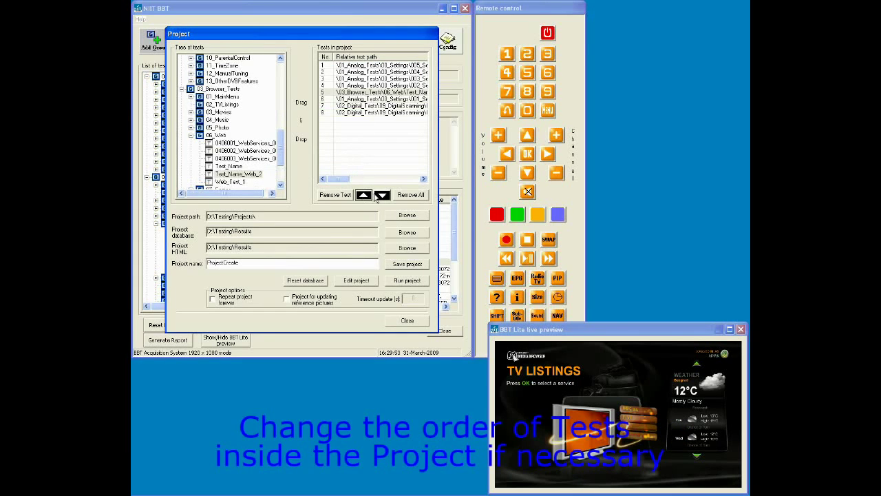
pyautogui.click(381, 195)
pyautogui.click(381, 196)
pyautogui.click(381, 196)
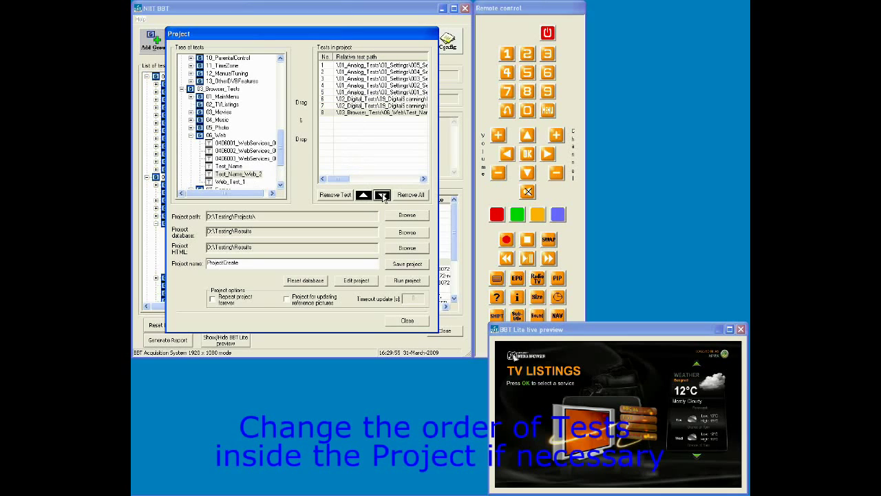
# Save the ProjectCreate project and close the project window
pyautogui.click(407, 269)
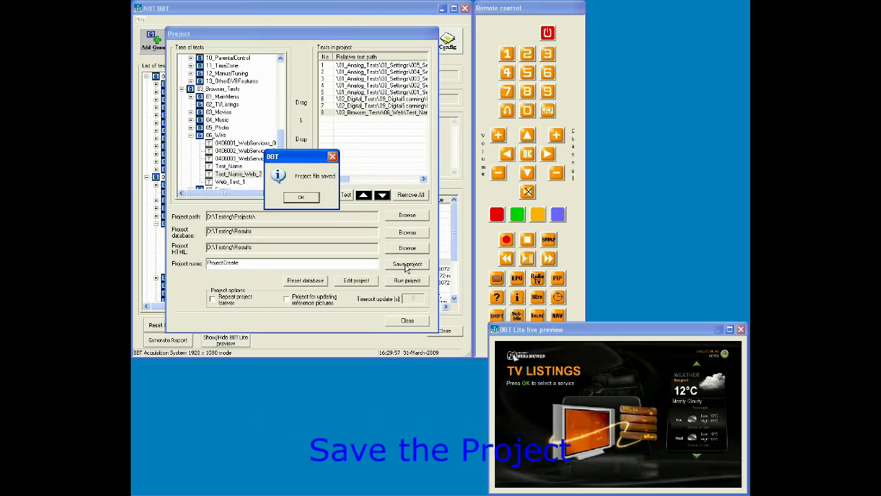
pyautogui.click(302, 198)
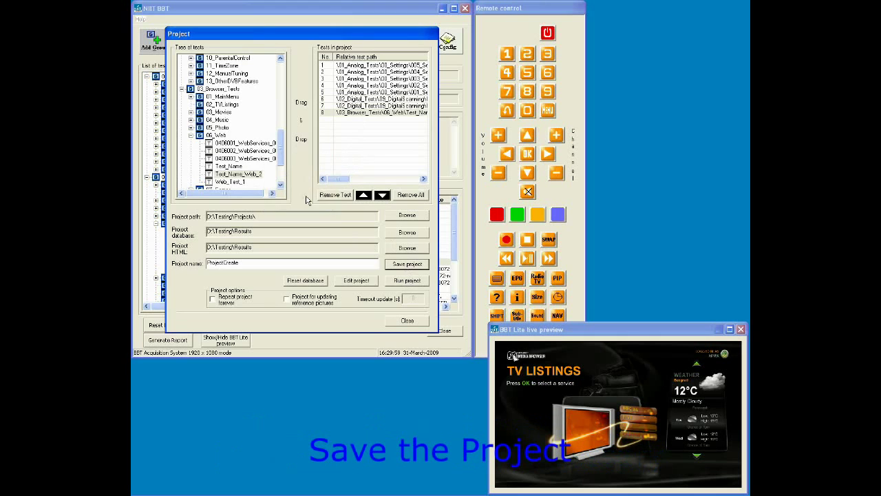
pyautogui.click(407, 322)
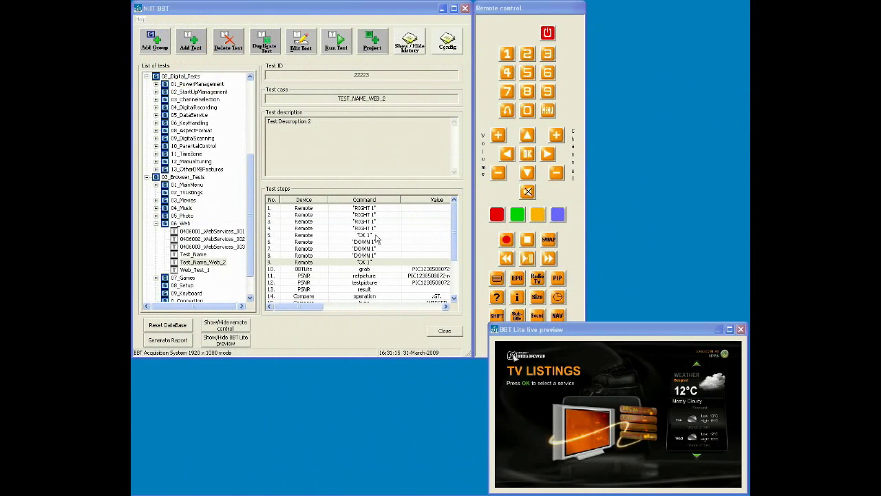
# Load Test_PR.bbp for editing and remove the second test from the project
pyautogui.click(373, 43)
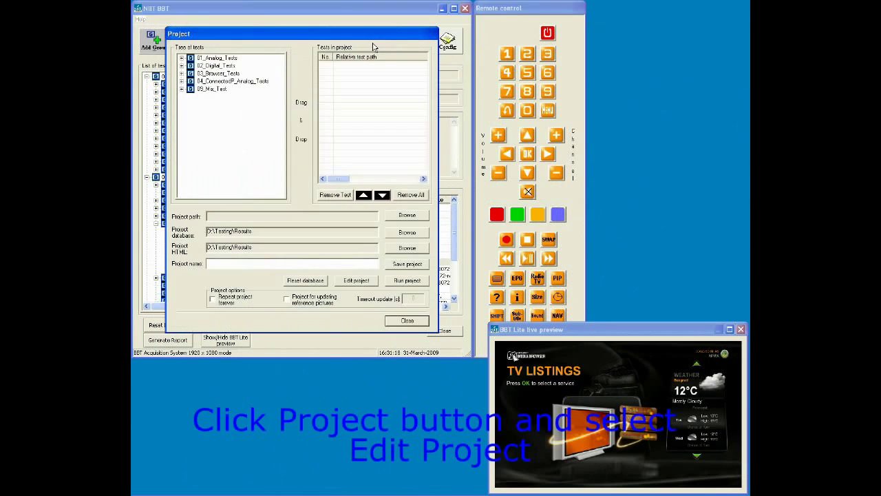
pyautogui.click(356, 281)
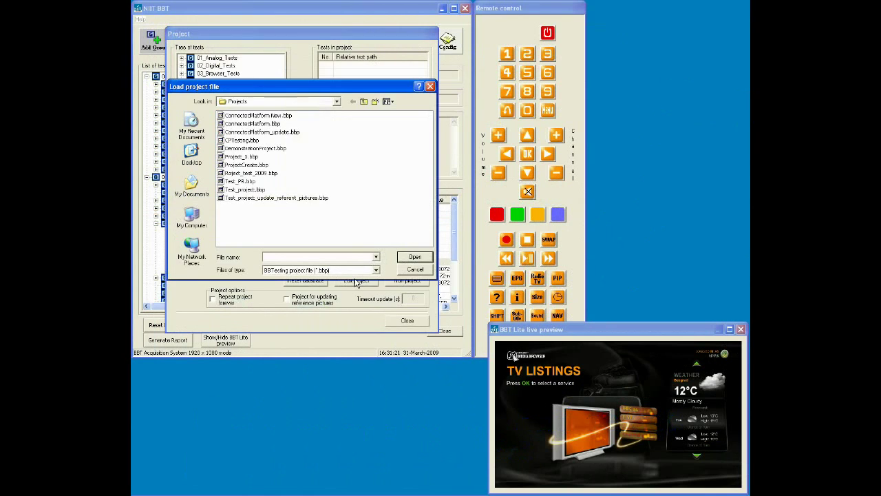
pyautogui.click(241, 181)
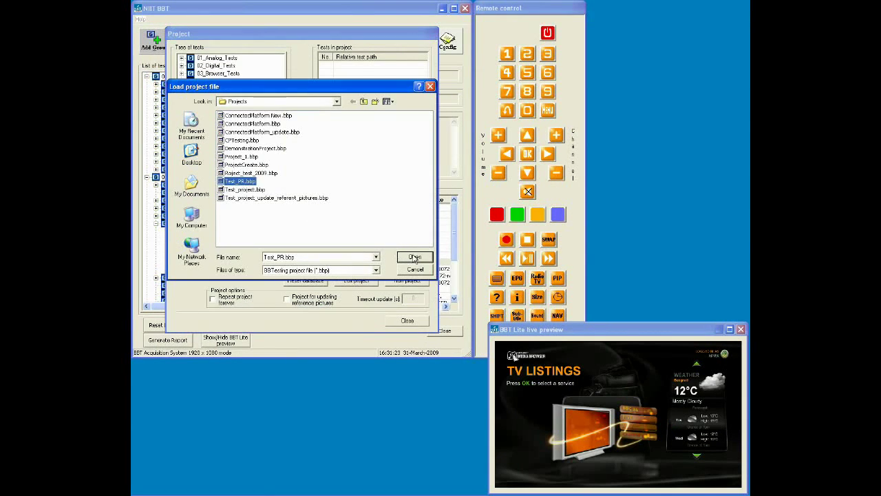
pyautogui.click(415, 258)
pyautogui.click(377, 73)
pyautogui.click(341, 196)
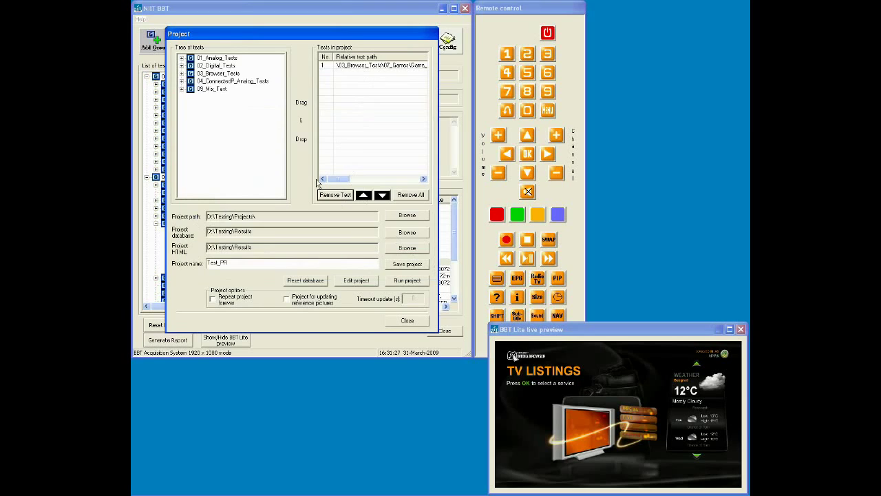
# Add Test_Name_Web_2 from the 06_Web group in 03_Browser_Tests to the Test_PR project and save the project
pyautogui.click(182, 73)
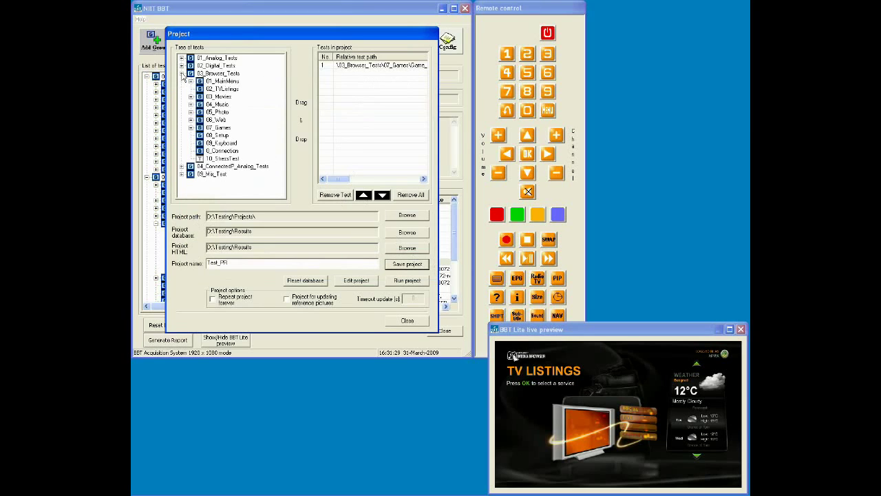
pyautogui.click(191, 119)
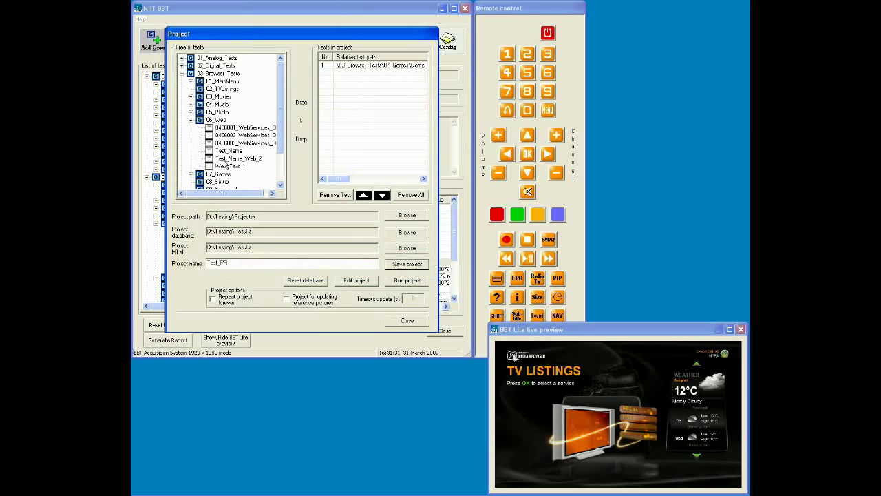
pyautogui.moveTo(235, 162); pyautogui.dragTo(338, 130)
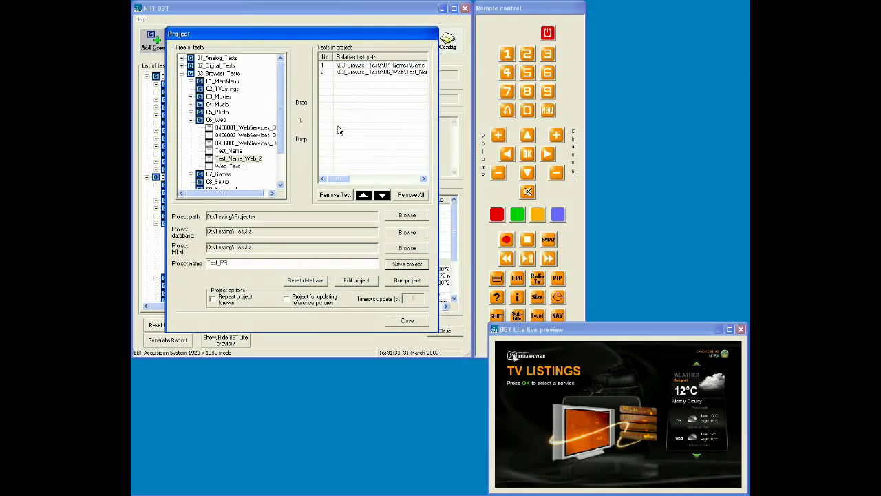
pyautogui.click(400, 266)
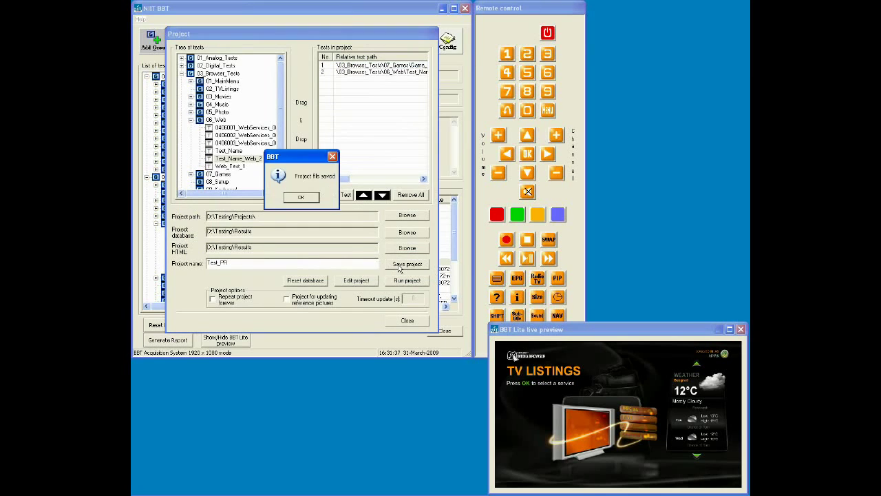
pyautogui.click(298, 199)
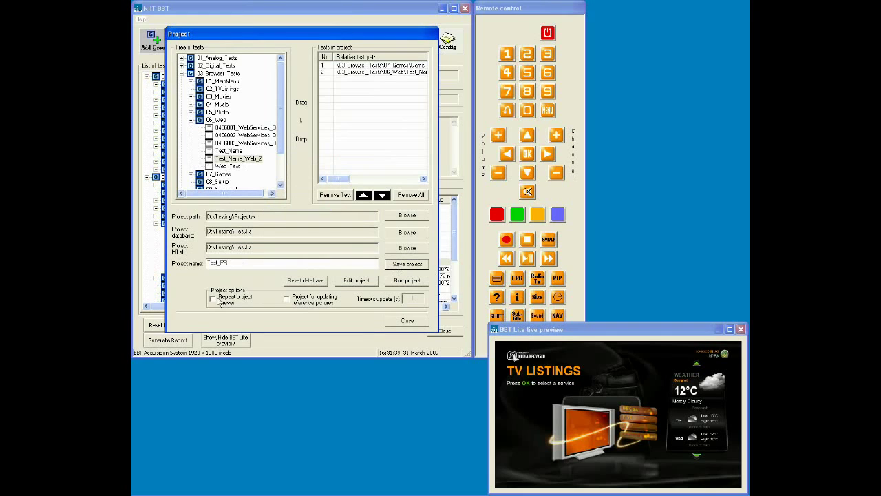
# Turn the project option for updating reference pictures on and back off
pyautogui.click(285, 300)
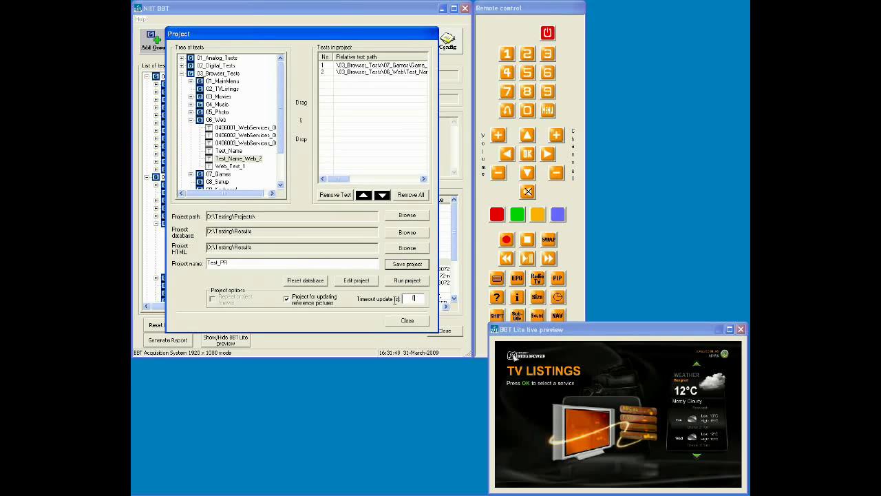
pyautogui.click(287, 300)
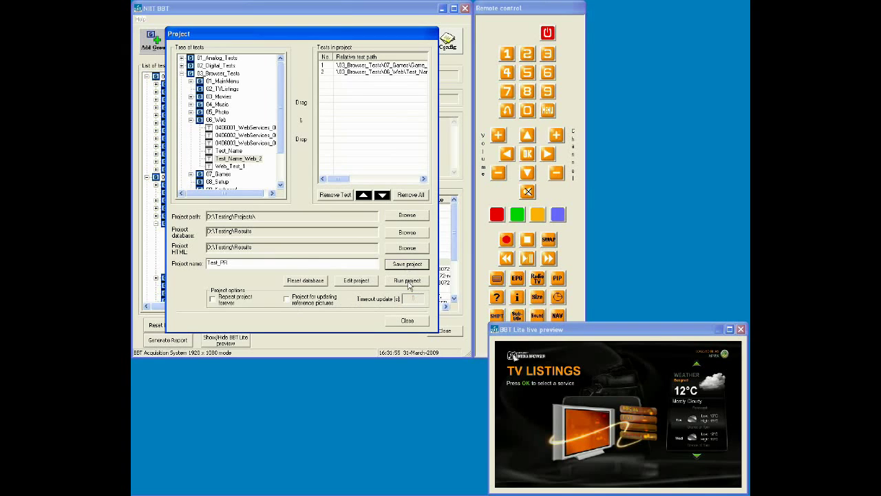
# Close the project window and show the test results history
pyautogui.click(408, 321)
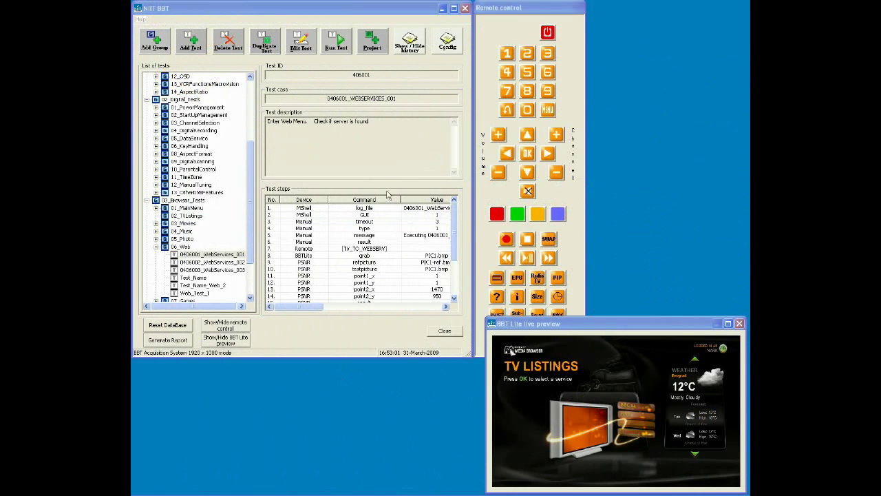
pyautogui.click(410, 42)
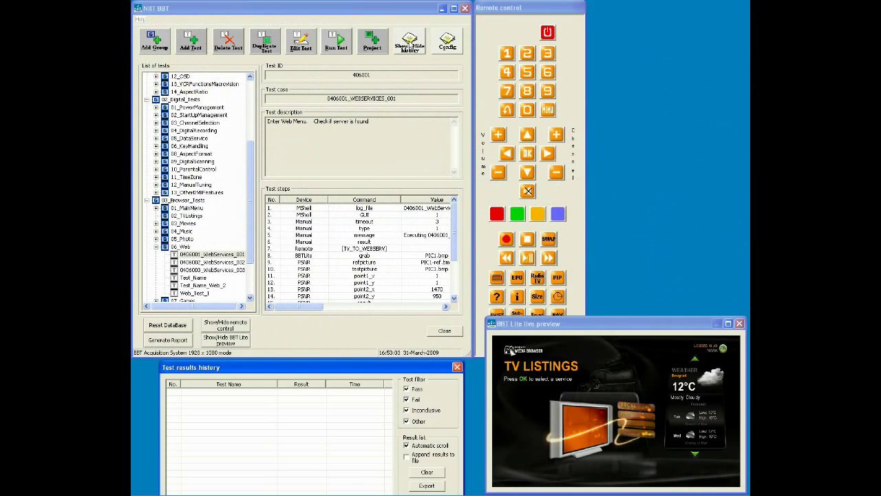
# Choose Test_PR.bbp as the project to run
pyautogui.click(372, 43)
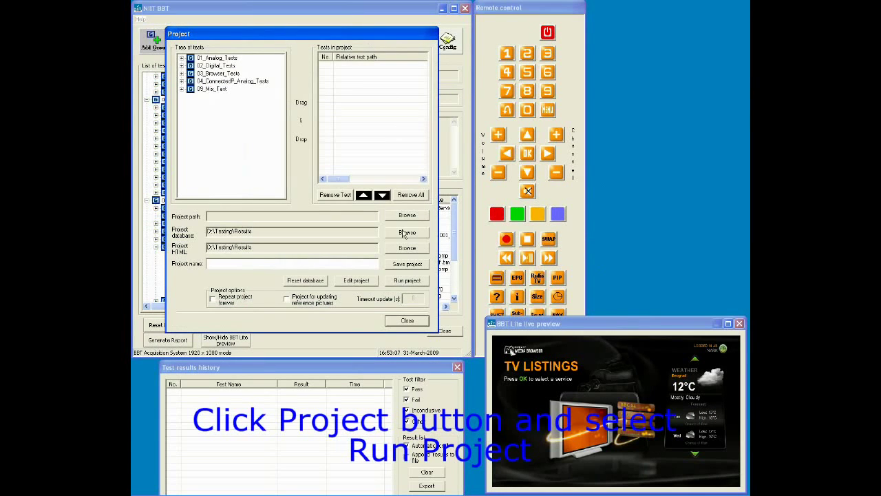
pyautogui.click(407, 281)
pyautogui.click(241, 181)
pyautogui.click(407, 260)
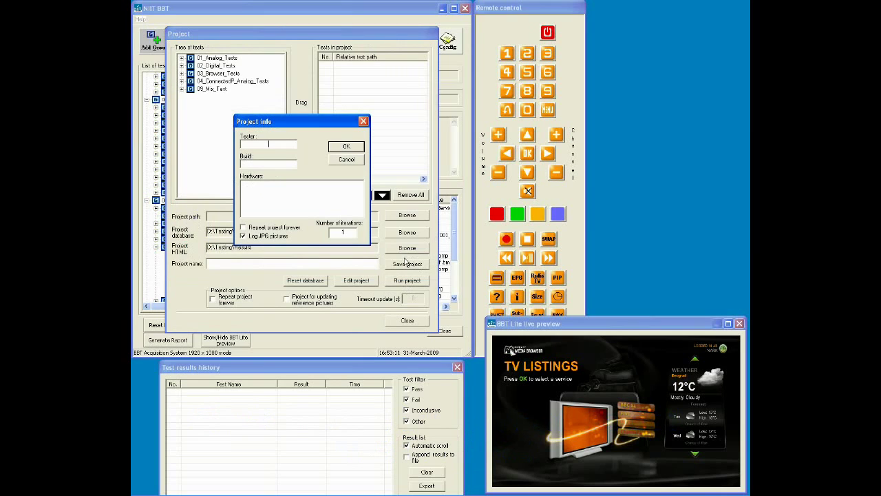
# Enter Tester as tester, Build as build and HW as hardware, and start the project run
pyautogui.write('Tester')
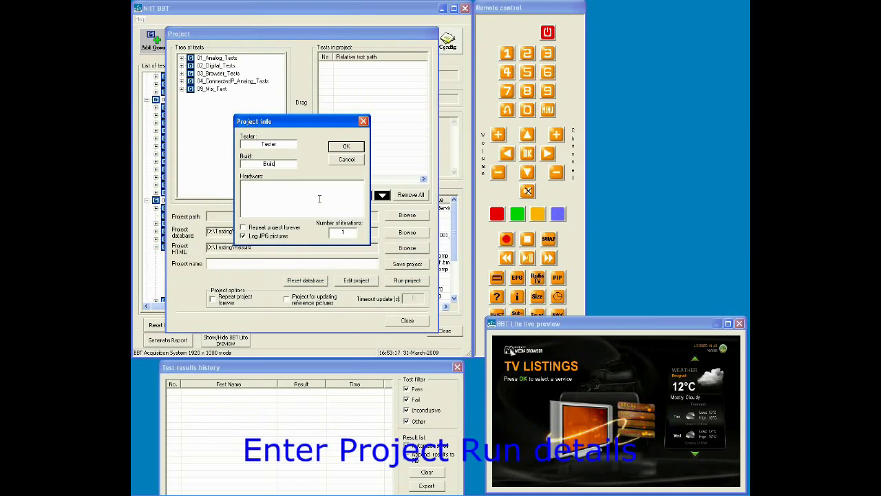
pyautogui.click(319, 198)
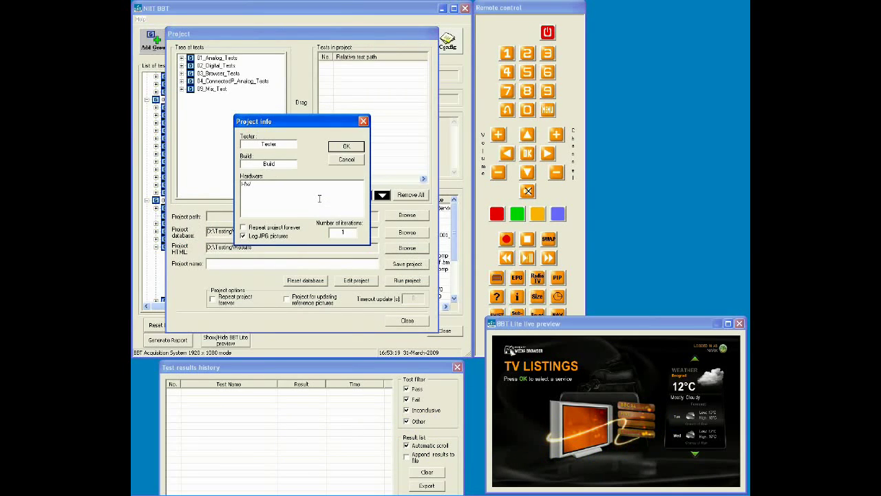
pyautogui.click(248, 231)
pyautogui.click(248, 230)
pyautogui.click(347, 232)
pyautogui.click(351, 146)
# Show the execution details of the running test and shift the test results history window below them
pyautogui.click(236, 310)
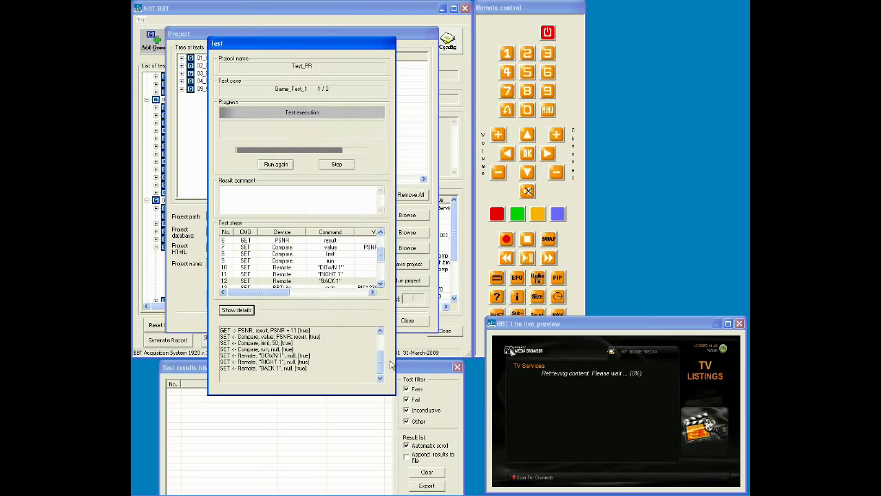
pyautogui.moveTo(417, 368); pyautogui.dragTo(419, 396)
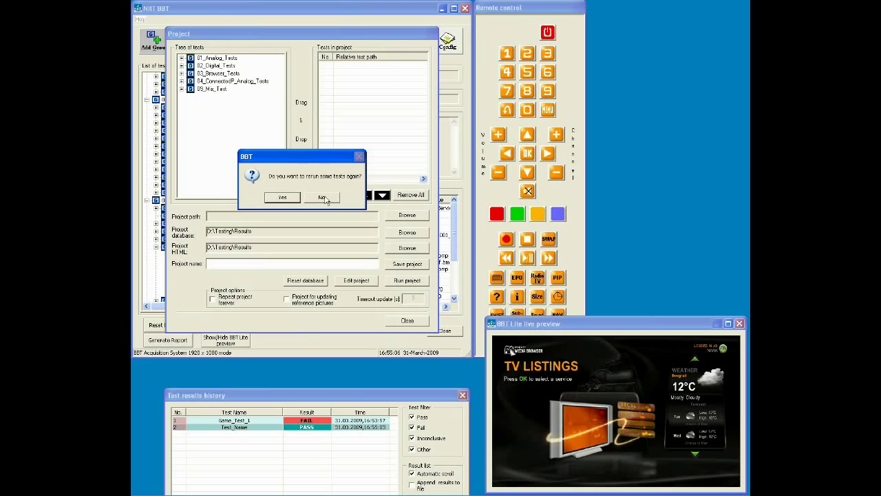
# Rerun only the tests with a Fail result
pyautogui.click(283, 197)
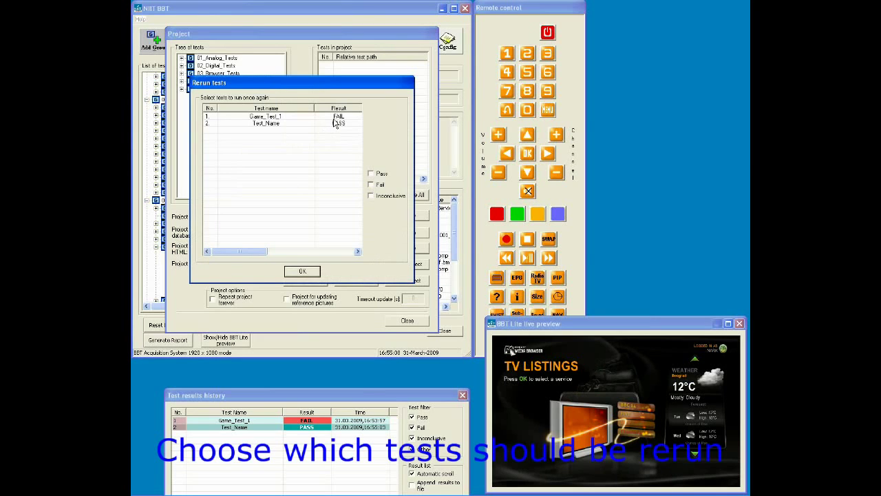
pyautogui.click(371, 186)
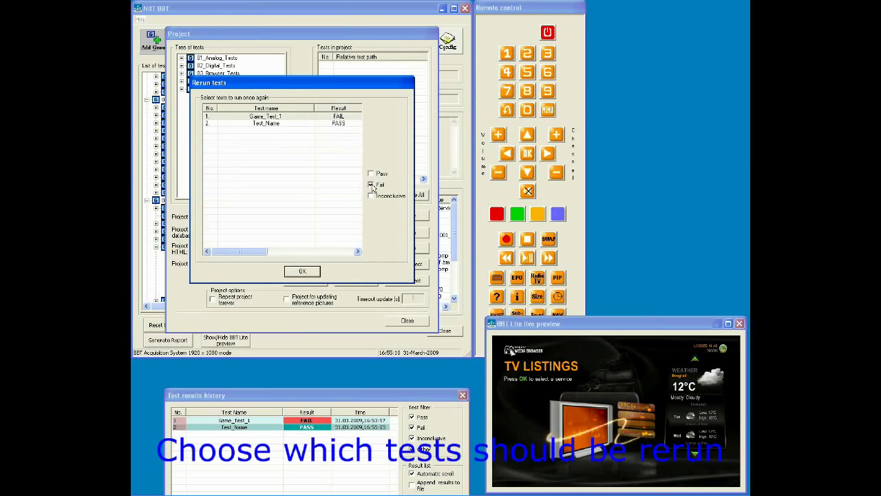
pyautogui.click(302, 271)
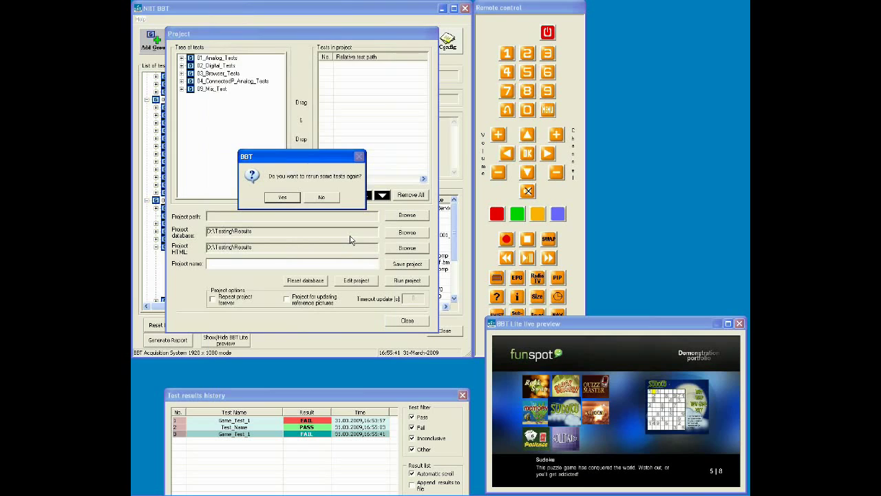
# Decline another rerun, add the test results to the database with their HTML reports, and close the project window
pyautogui.click(328, 198)
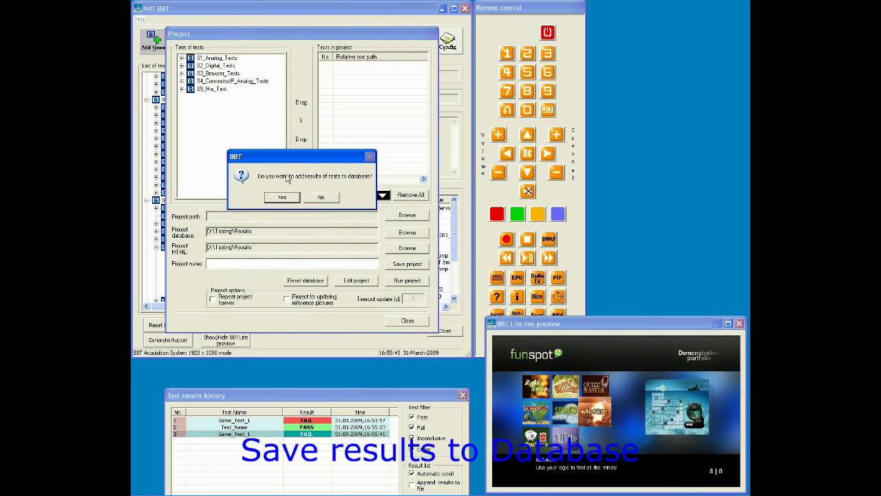
pyautogui.click(282, 198)
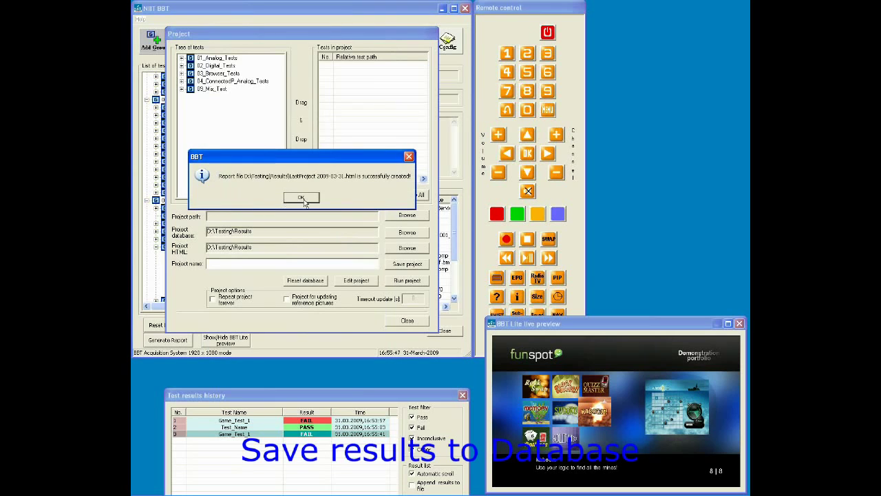
pyautogui.click(304, 199)
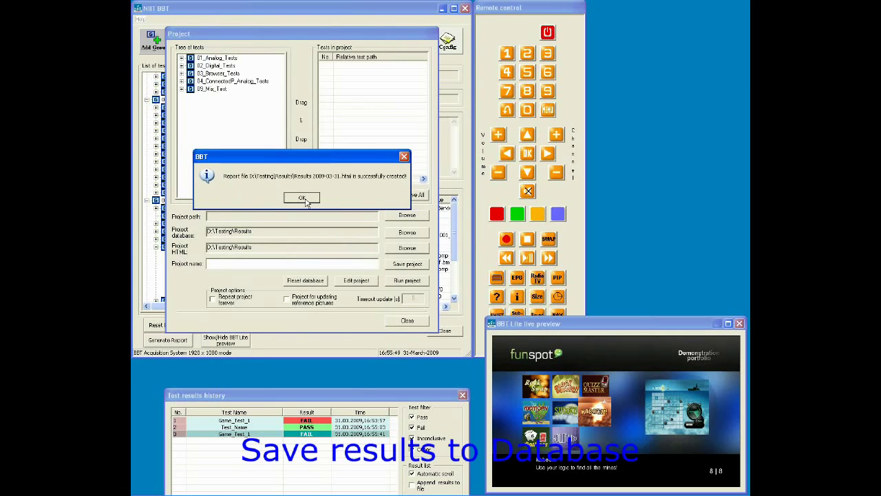
pyautogui.click(303, 198)
pyautogui.click(407, 320)
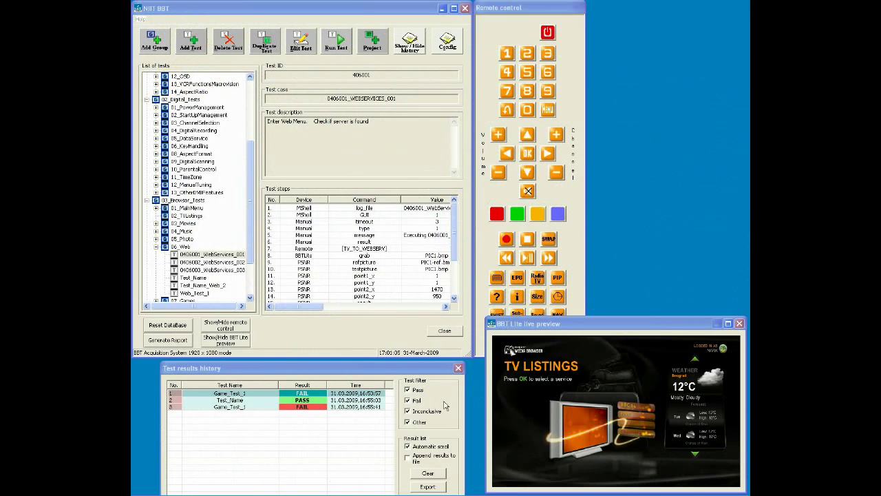
# Open the first failed Game_Test_1 result's folder from the results history and view Game_Test_1.log
pyautogui.doubleClick(234, 395)
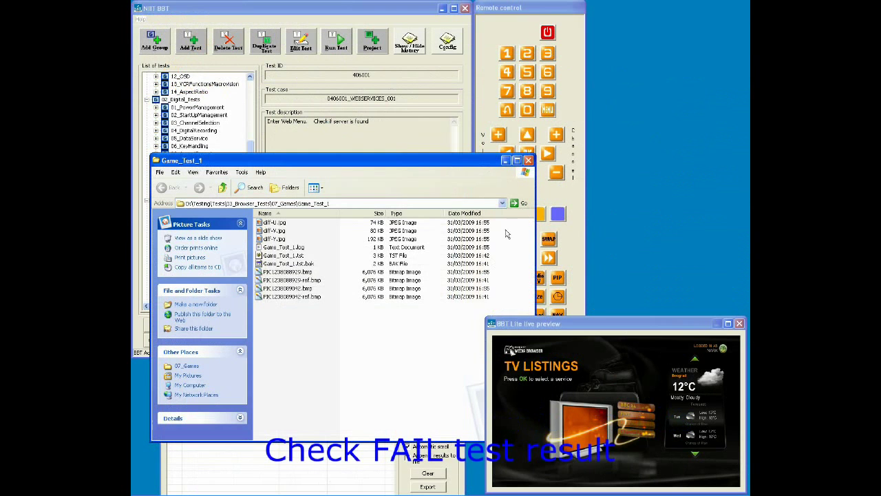
pyautogui.moveTo(476, 161); pyautogui.dragTo(457, 165)
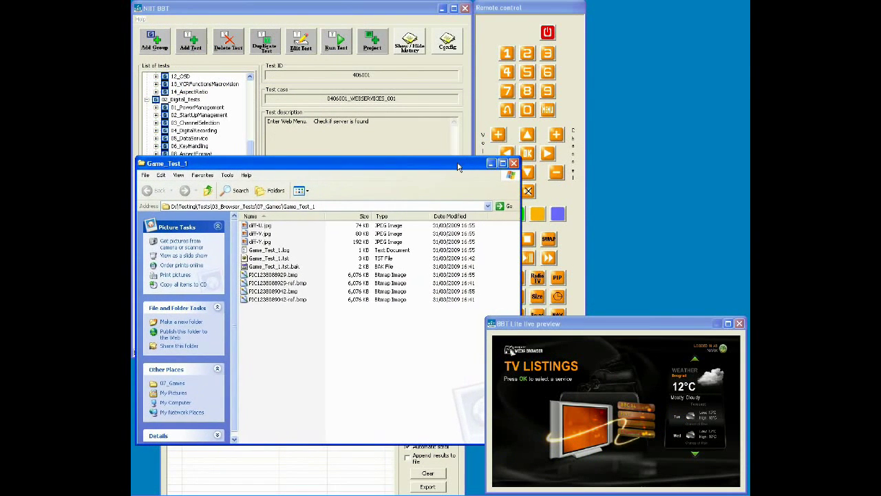
pyautogui.doubleClick(275, 251)
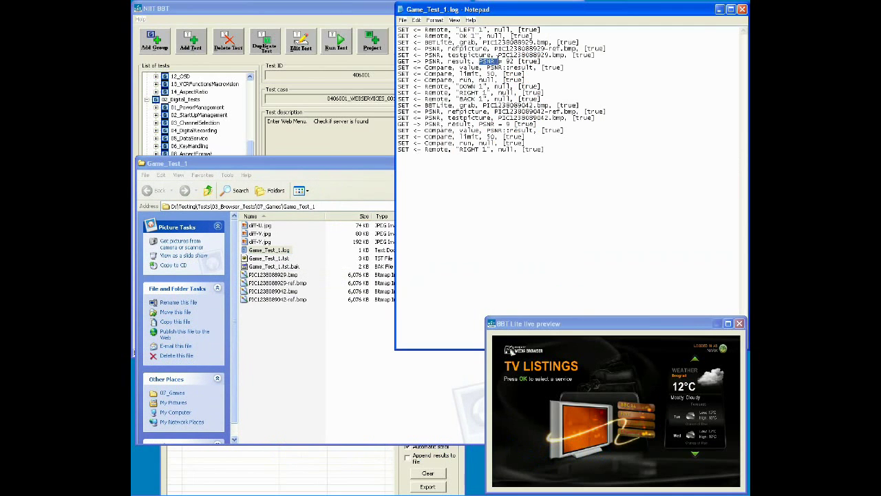
pyautogui.moveTo(495, 61); pyautogui.dragTo(515, 61)
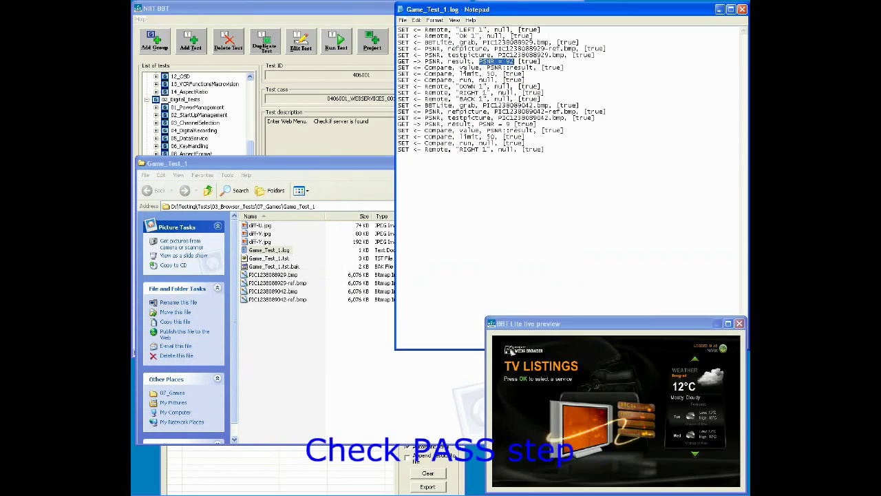
pyautogui.moveTo(459, 74); pyautogui.dragTo(480, 73)
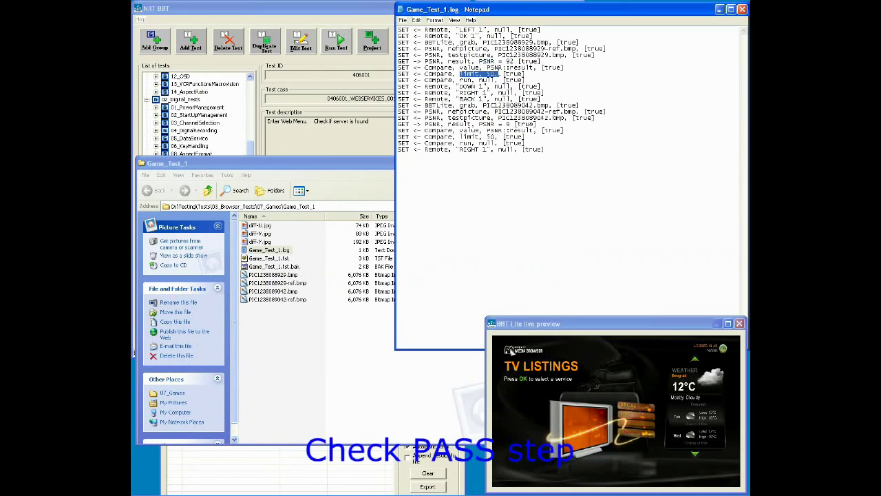
pyautogui.click(368, 164)
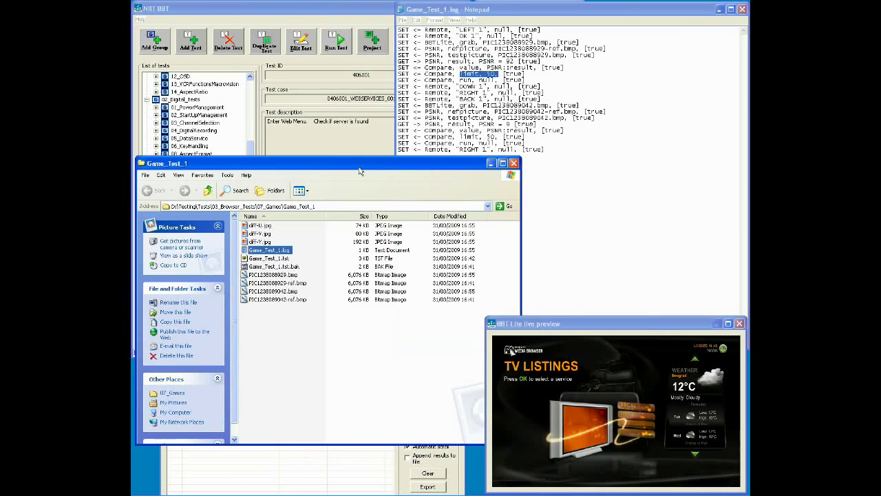
pyautogui.rightClick(295, 283)
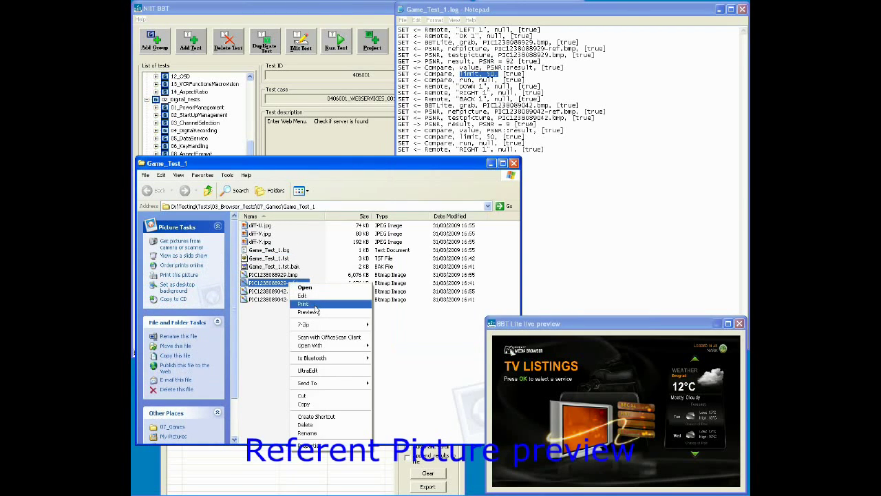
pyautogui.moveTo(311, 346)
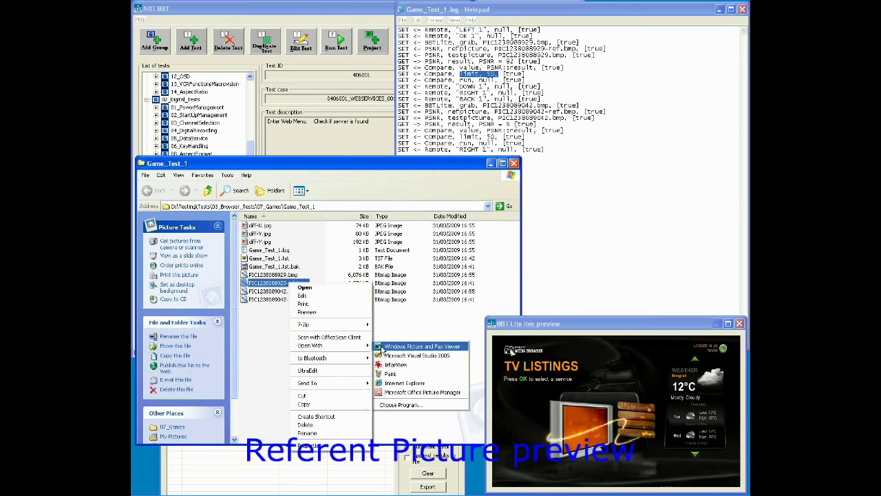
pyautogui.click(406, 346)
pyautogui.click(561, 45)
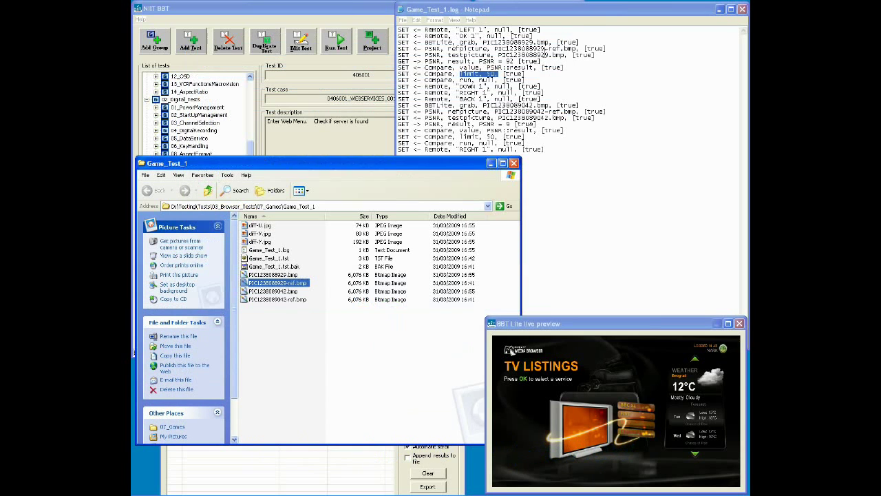
# View the first comparison's grabbed picture PIC1238088929.bmp in Windows Picture and Fax Viewer and close it
pyautogui.rightClick(294, 275)
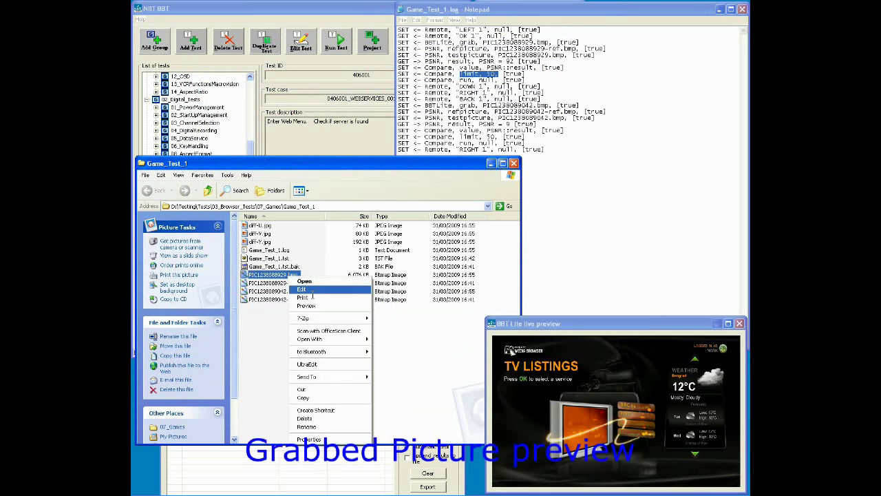
pyautogui.moveTo(331, 340)
pyautogui.click(421, 339)
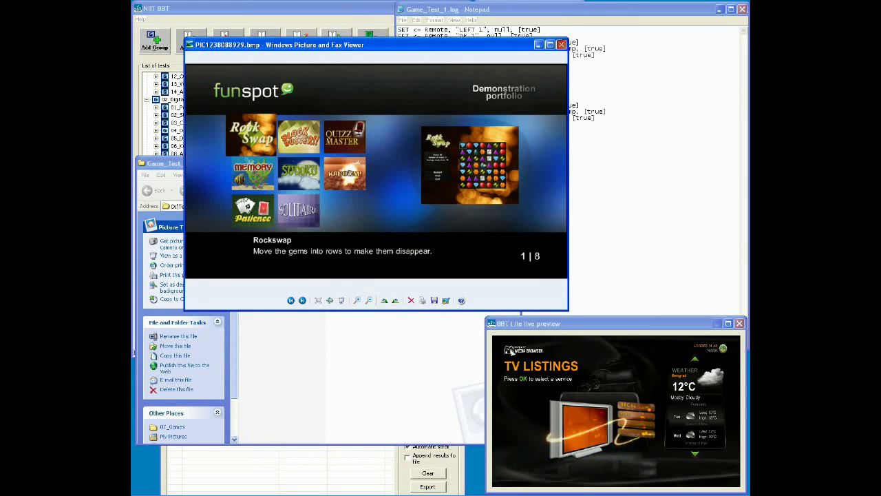
pyautogui.click(561, 45)
pyautogui.click(564, 20)
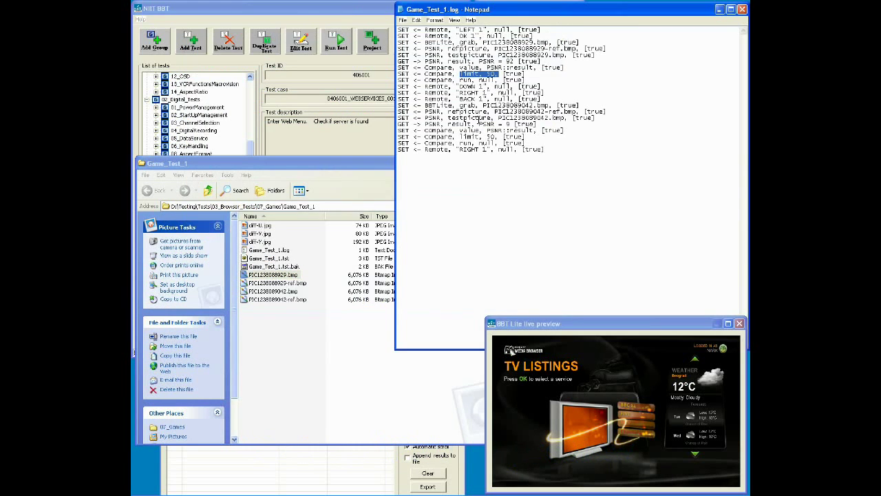
pyautogui.moveTo(478, 124); pyautogui.dragTo(503, 124)
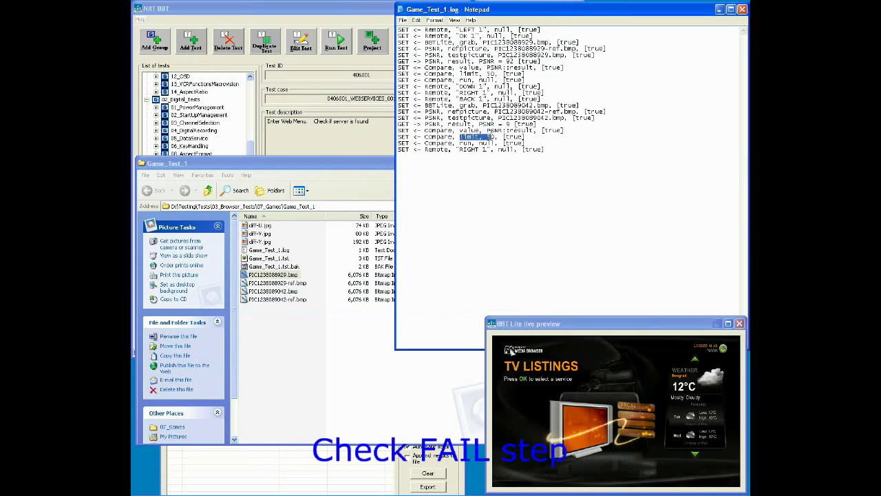
pyautogui.click(273, 274)
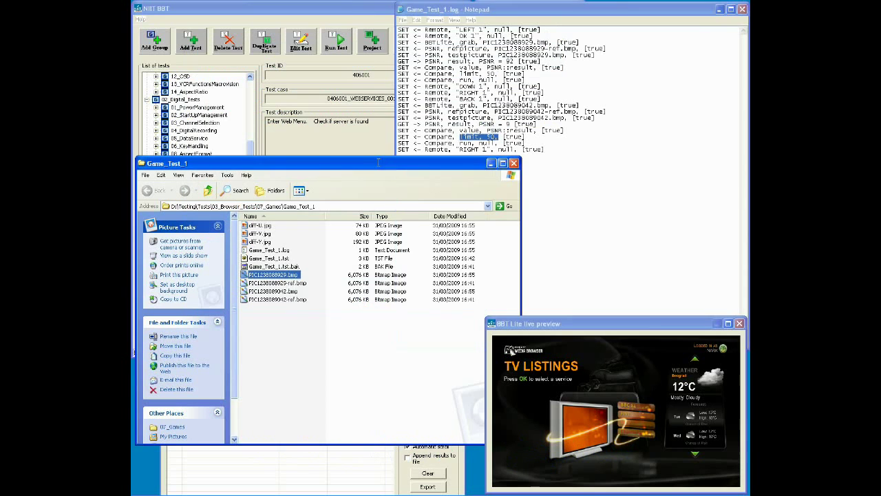
pyautogui.rightClick(289, 299)
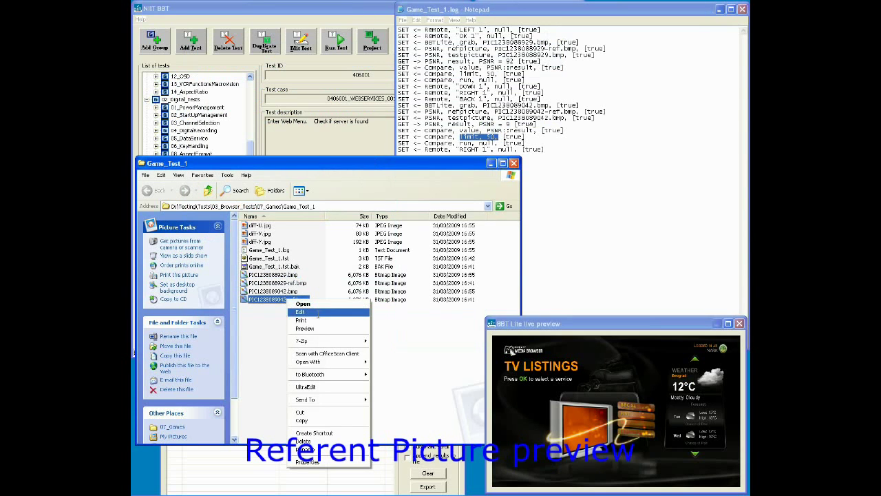
pyautogui.moveTo(321, 361)
pyautogui.click(420, 363)
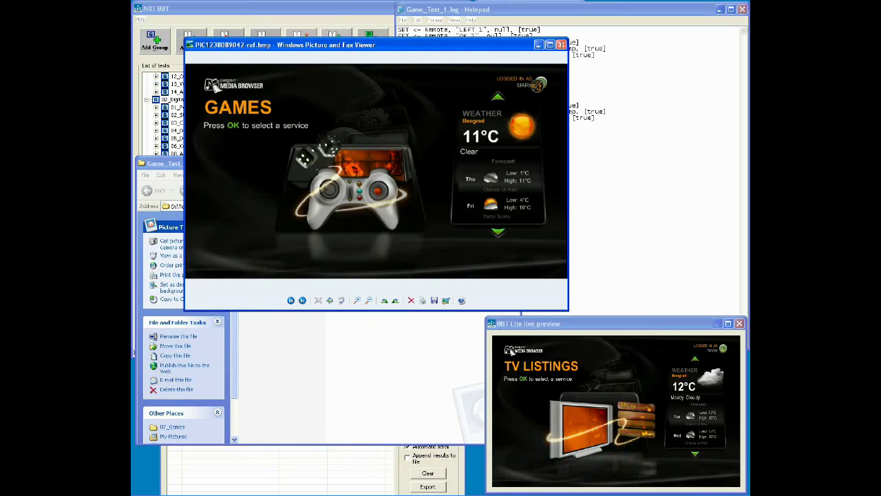
pyautogui.click(561, 44)
# View the second comparison's grabbed picture PIC1238089042.bmp in Windows Picture and Fax Viewer and close it
pyautogui.rightClick(294, 292)
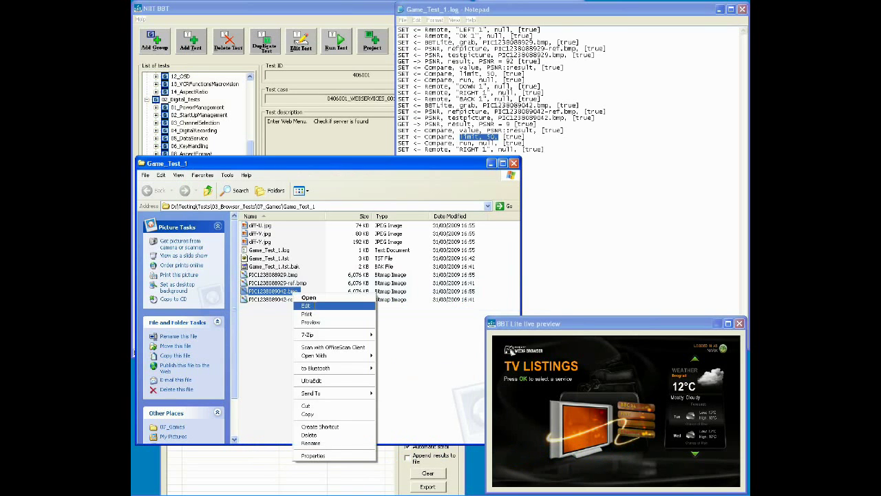
pyautogui.moveTo(334, 356)
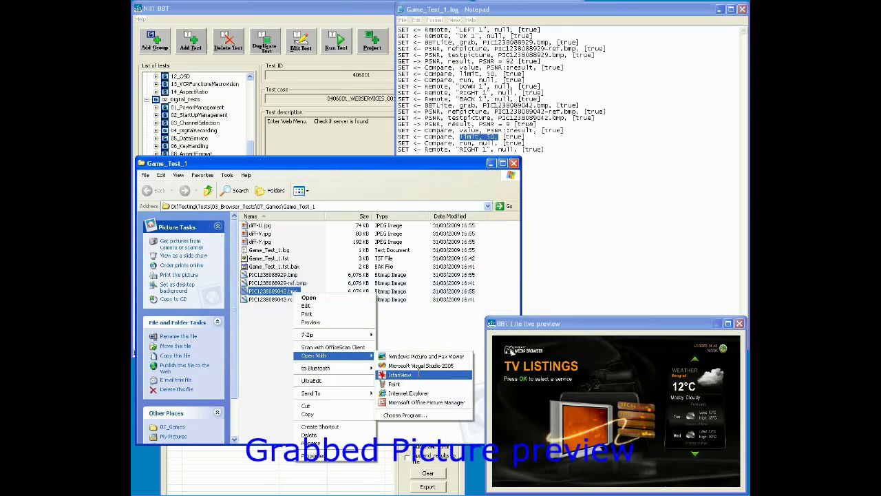
pyautogui.click(422, 356)
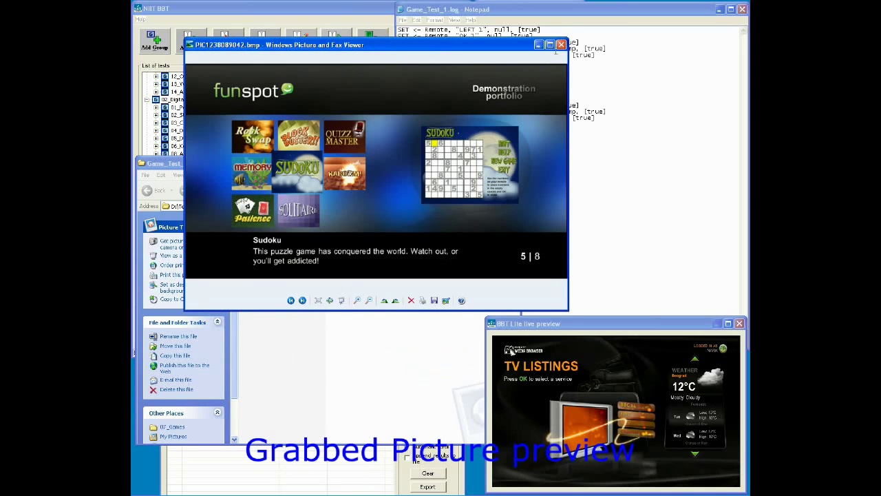
pyautogui.click(561, 45)
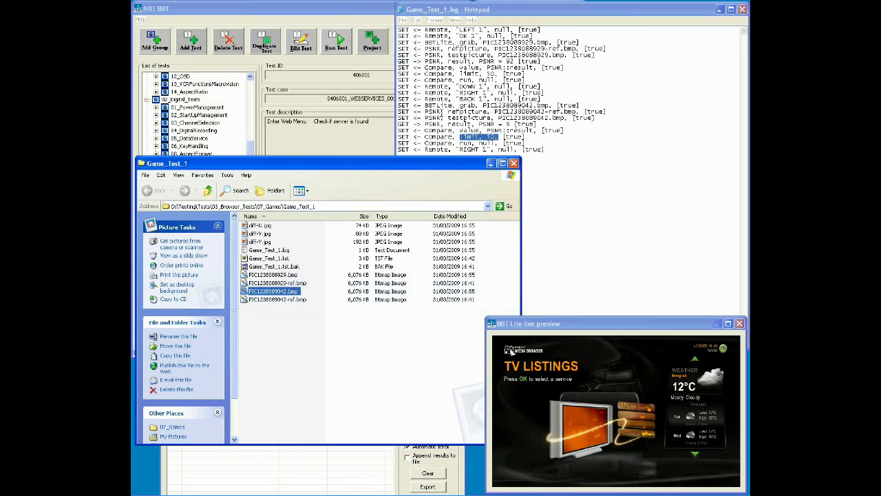
# View the difference image diff-Y.jpg from the Game_Test_1 folder, and close the folder and the log
pyautogui.rightClick(261, 242)
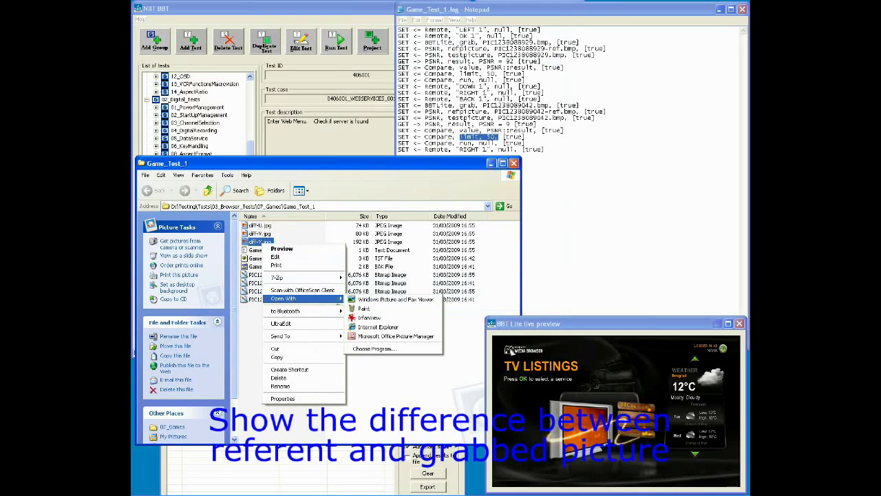
pyautogui.click(355, 299)
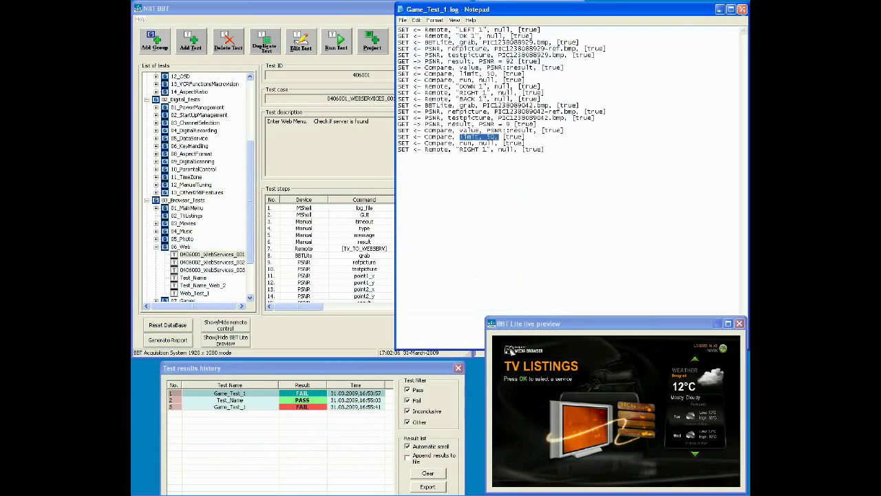
pyautogui.click(741, 9)
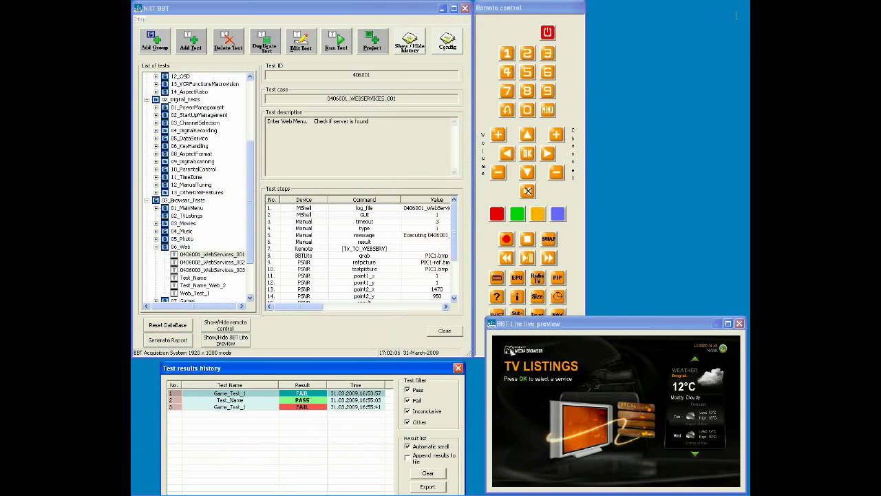
# Open the passed Test_Name result's folder from the results history and check the PSNR result and limit in Test_Name.log
pyautogui.doubleClick(230, 399)
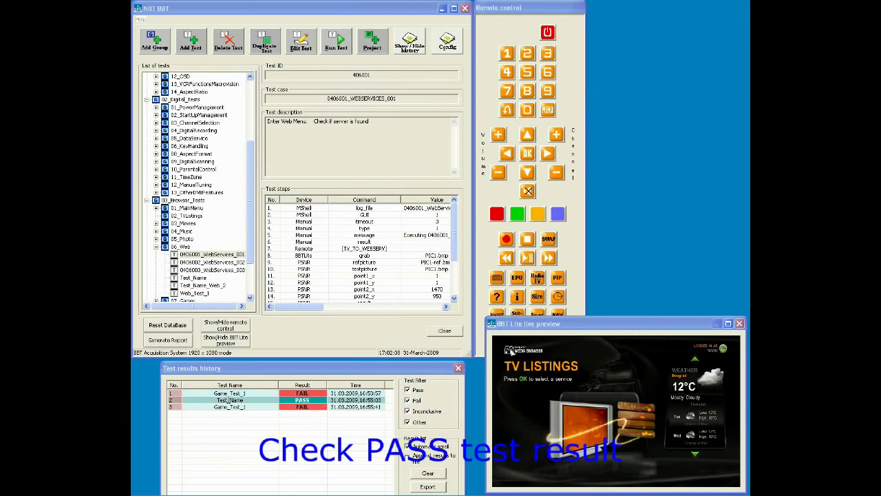
pyautogui.doubleClick(298, 135)
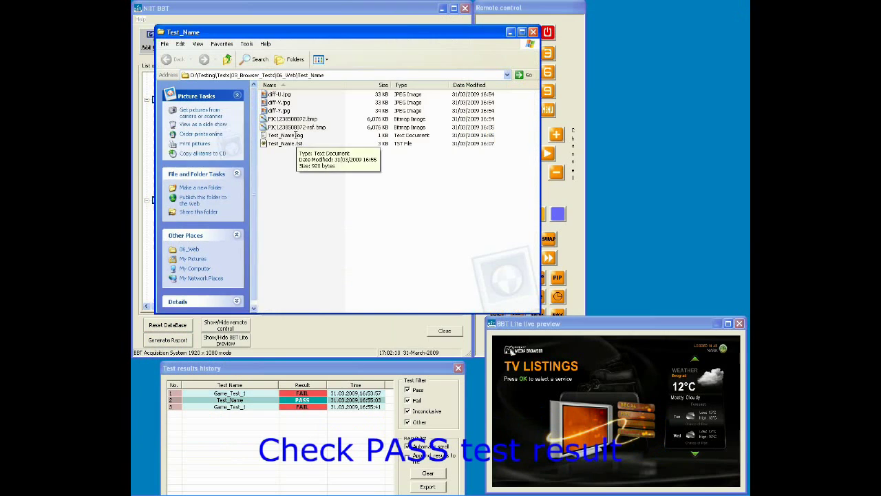
pyautogui.moveTo(476, 105); pyautogui.dragTo(517, 105)
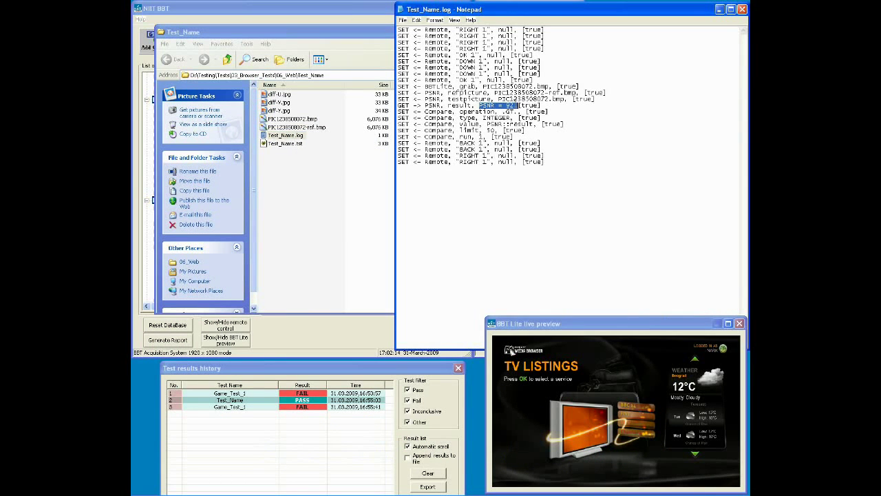
pyautogui.moveTo(460, 130); pyautogui.dragTo(496, 130)
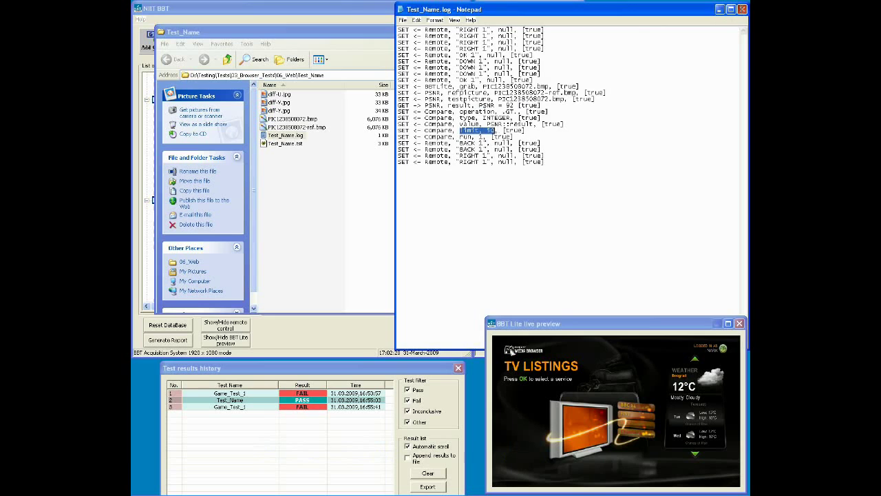
pyautogui.click(742, 9)
pyautogui.rightClick(301, 127)
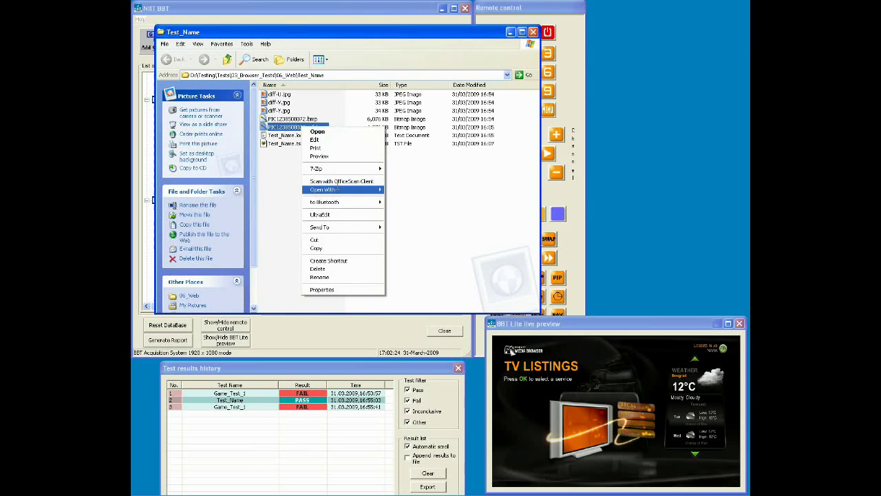
pyautogui.moveTo(351, 189)
pyautogui.click(430, 190)
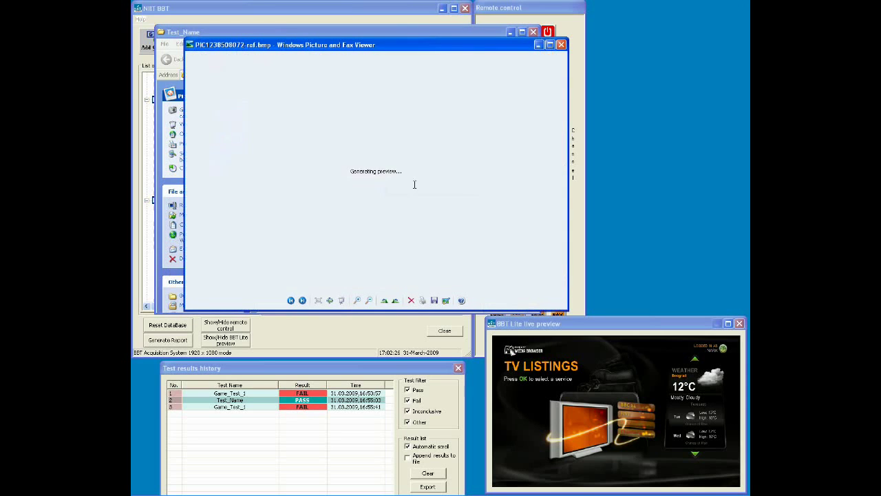
pyautogui.click(559, 34)
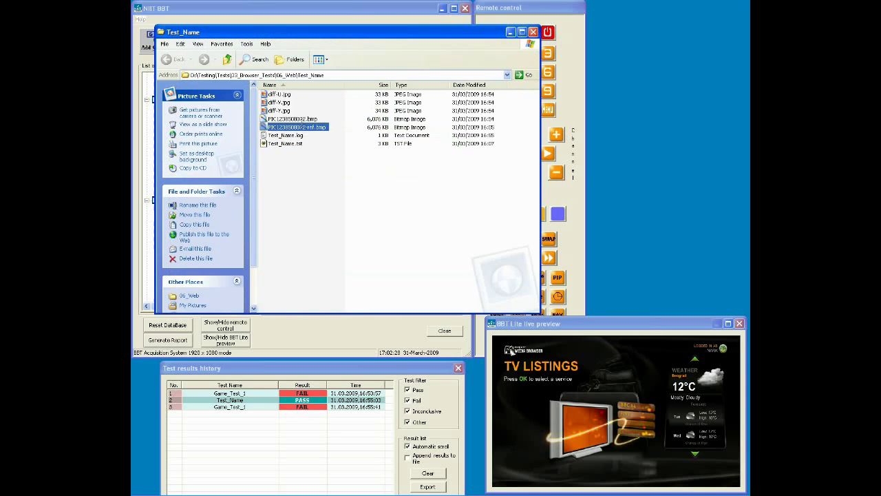
pyautogui.rightClick(302, 120)
pyautogui.moveTo(329, 180)
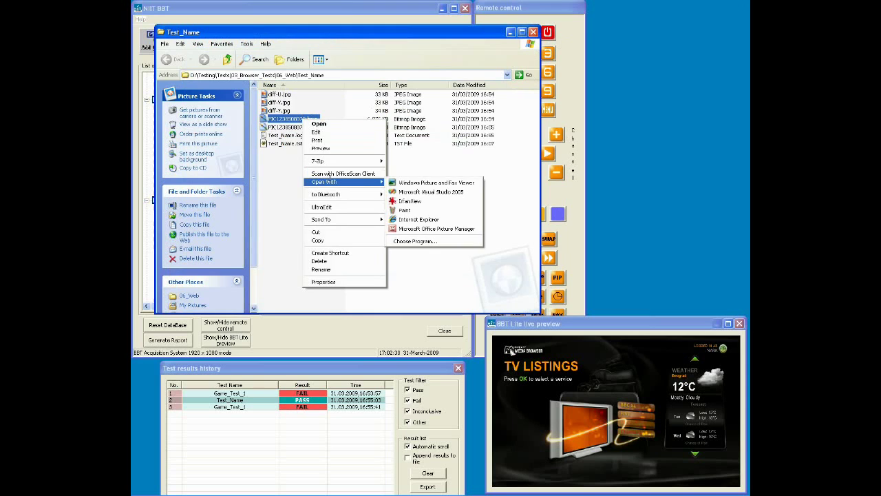
pyautogui.click(430, 182)
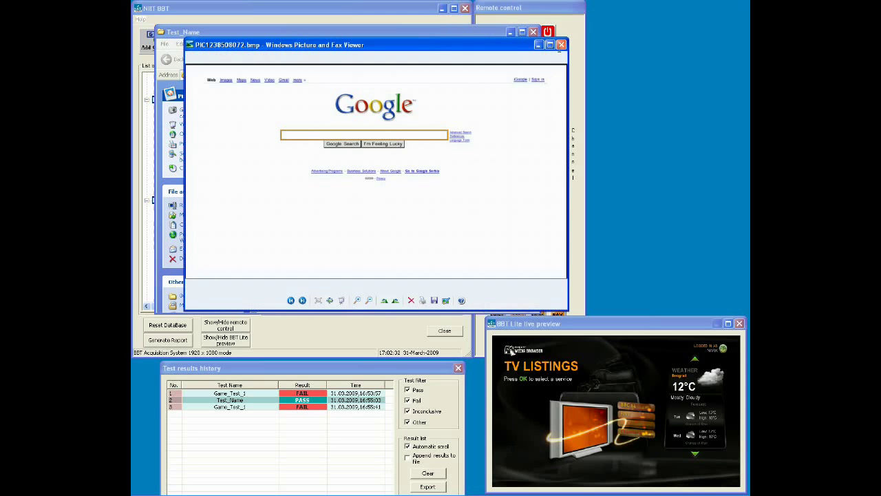
pyautogui.click(561, 44)
# View the difference image diff-Y.jpg of Test_Name, and close the viewer and the test folder
pyautogui.rightClick(283, 111)
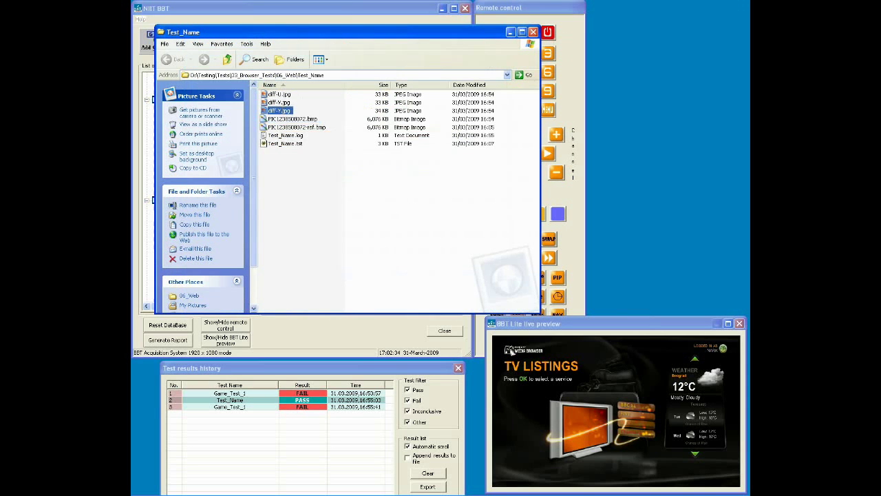
pyautogui.moveTo(308, 166)
pyautogui.click(420, 166)
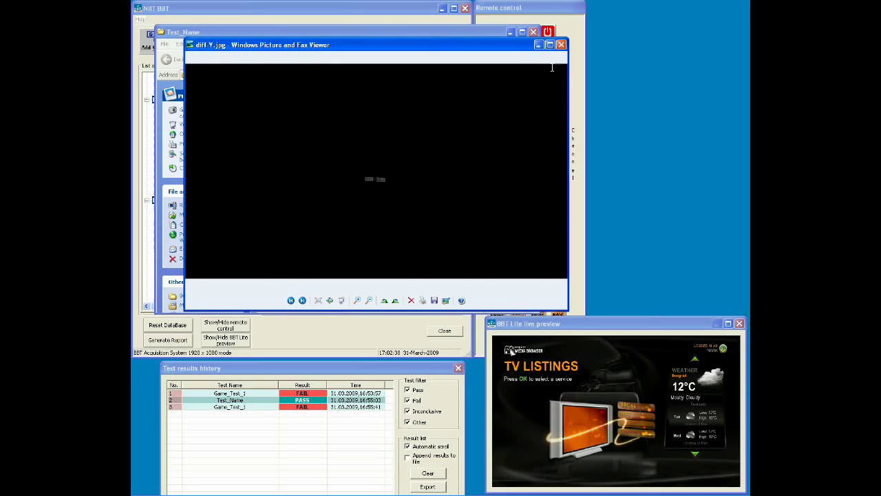
pyautogui.click(561, 44)
pyautogui.click(532, 31)
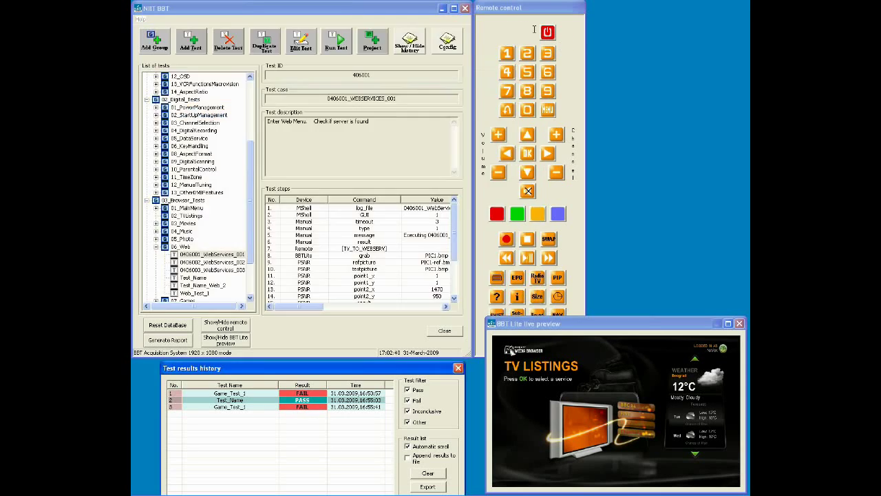